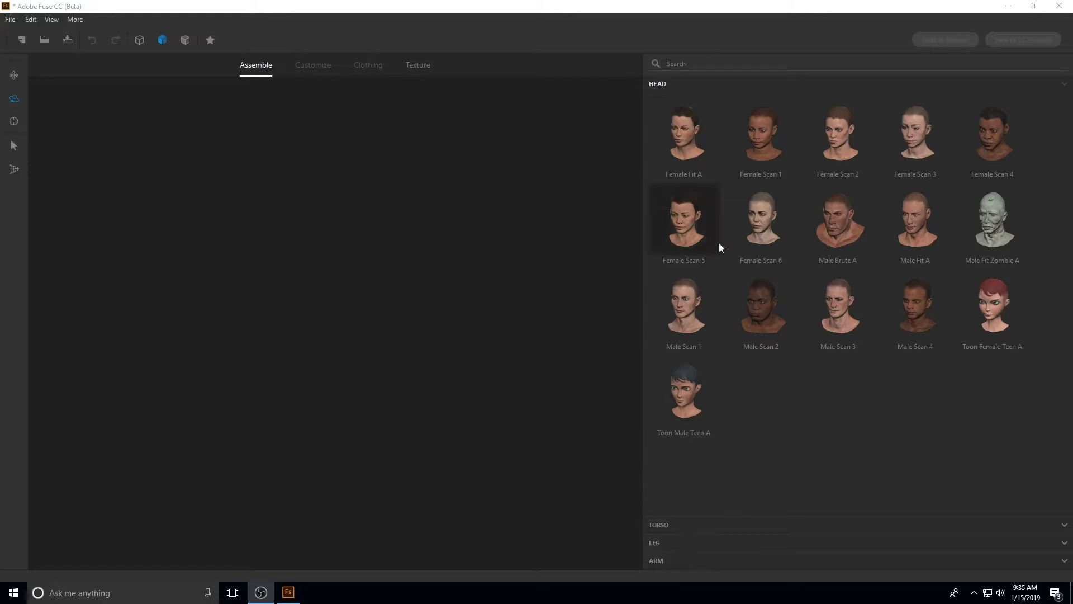
Assemble the character from the Female Fit A head and the Female Scan 5 torso, legs and arms
{"action": "left_click", "coordinate": [687, 137]}
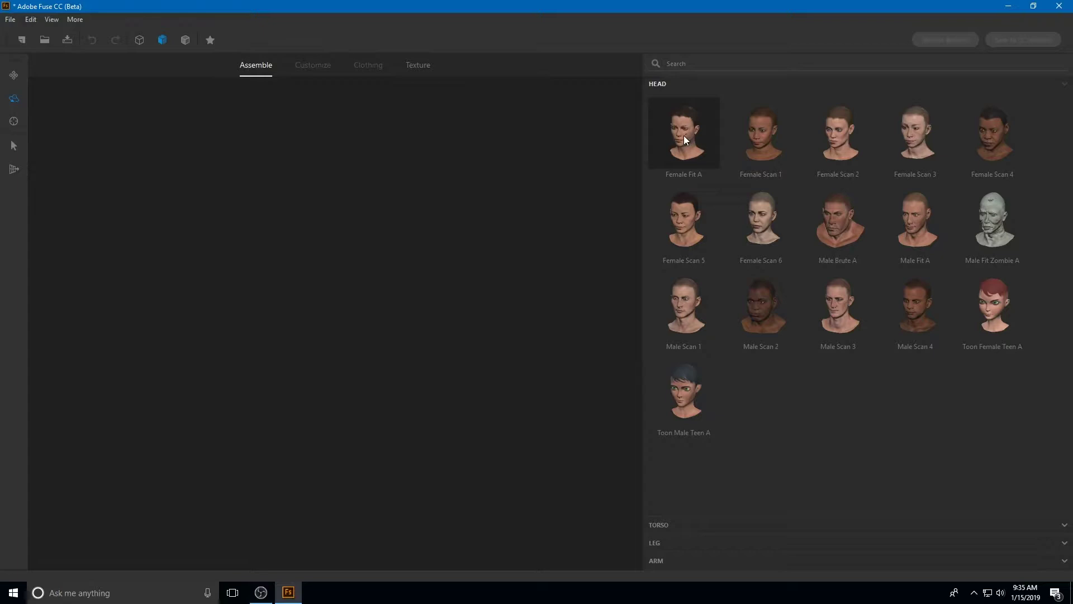
{"action": "left_click", "coordinate": [683, 138]}
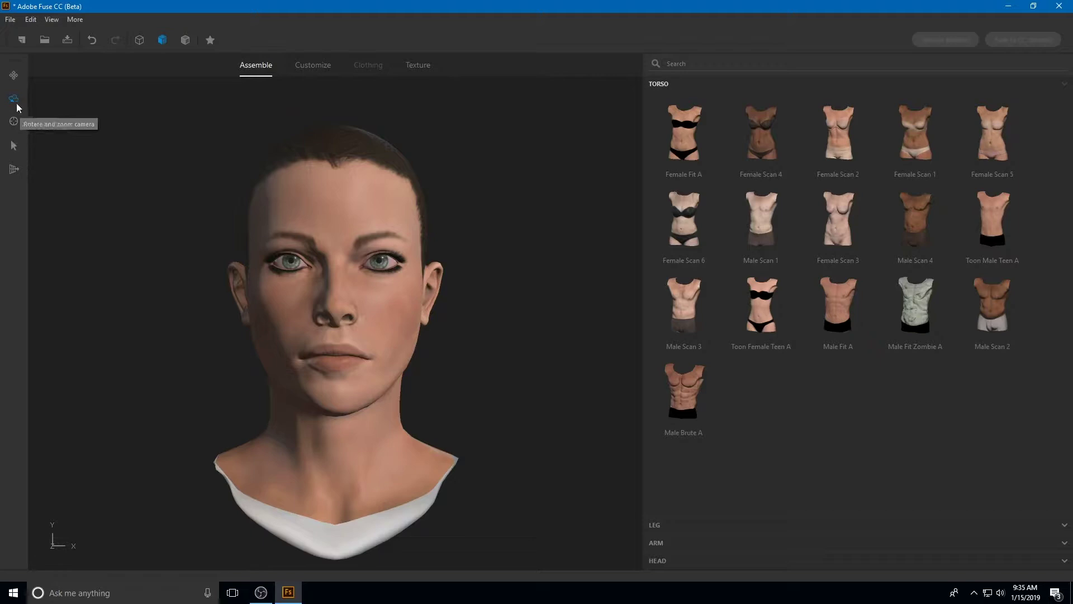
{"action": "left_click_drag", "start_coordinate": [160, 224], "coordinate": [137, 218]}
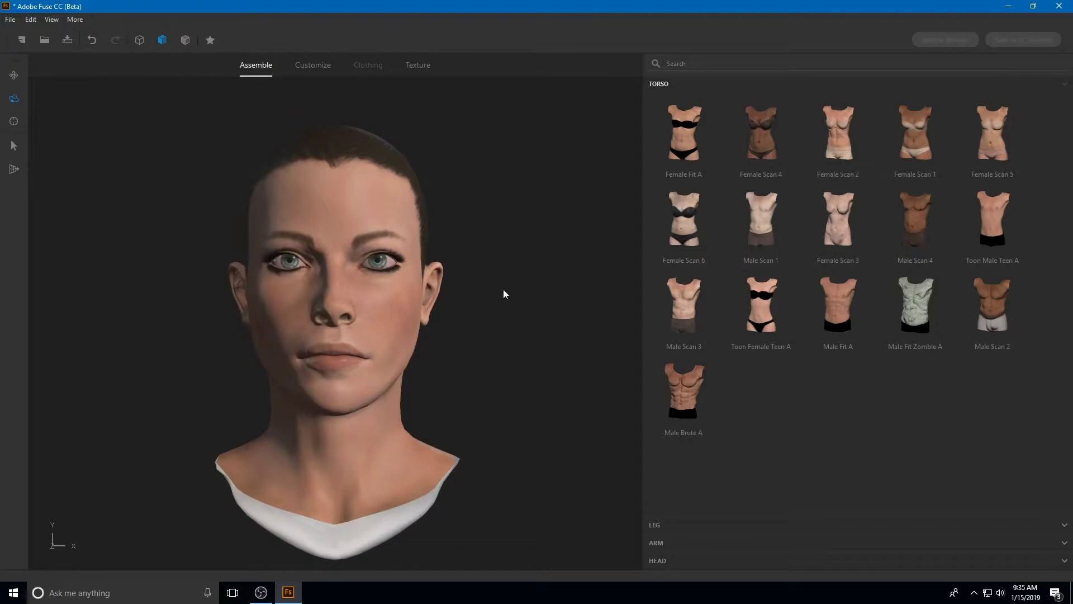
{"action": "left_click", "coordinate": [995, 130]}
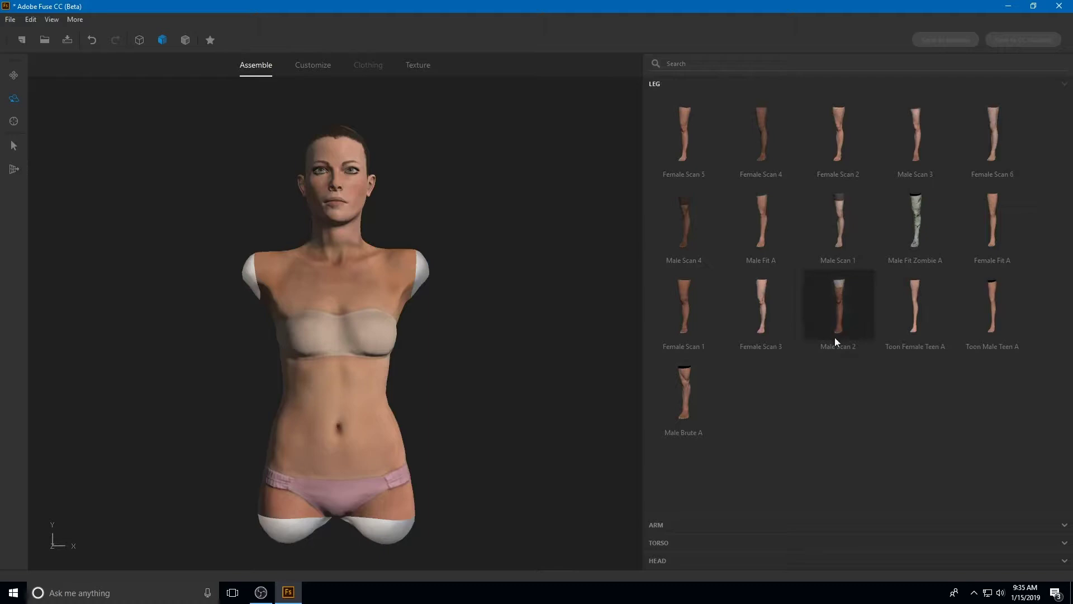
{"action": "left_click", "coordinate": [697, 149]}
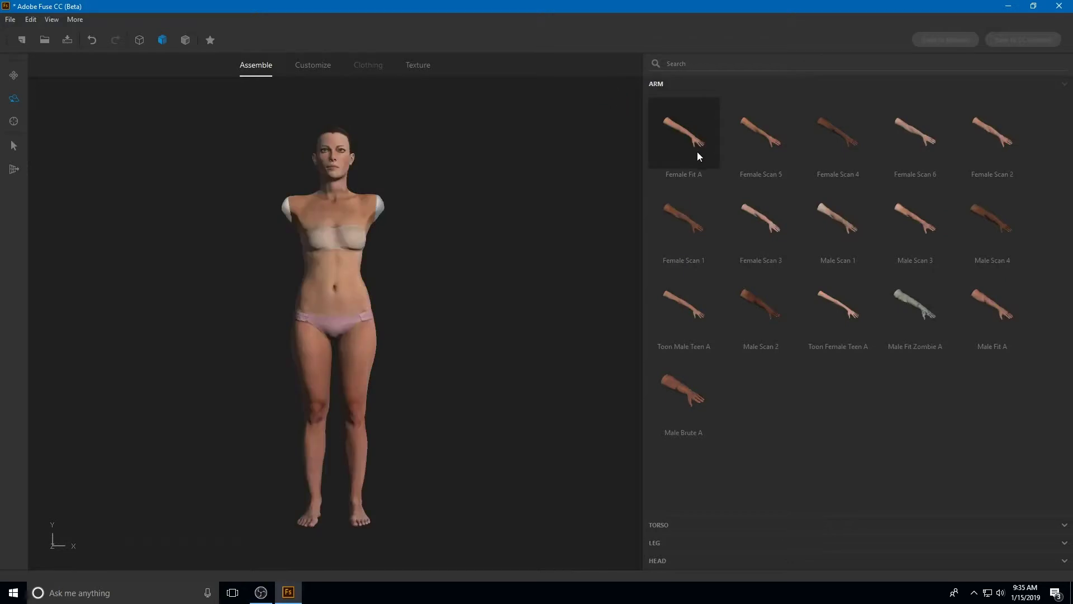
{"action": "left_click", "coordinate": [761, 146]}
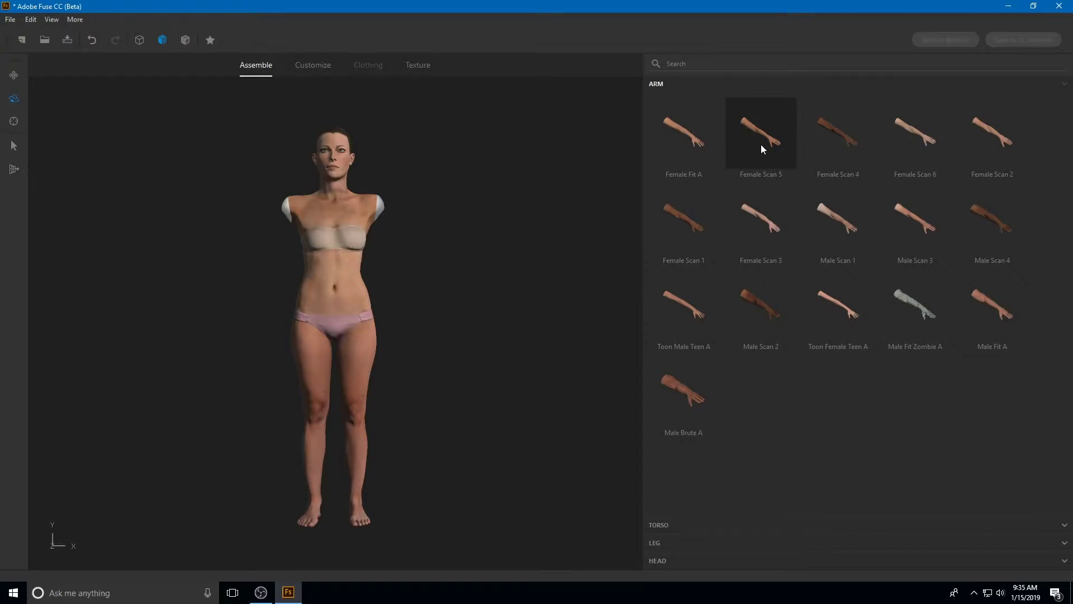
Review the body customization controls for the arms, face, head and legs, and try the Arms Short / Long slider
{"action": "left_click", "coordinate": [314, 66]}
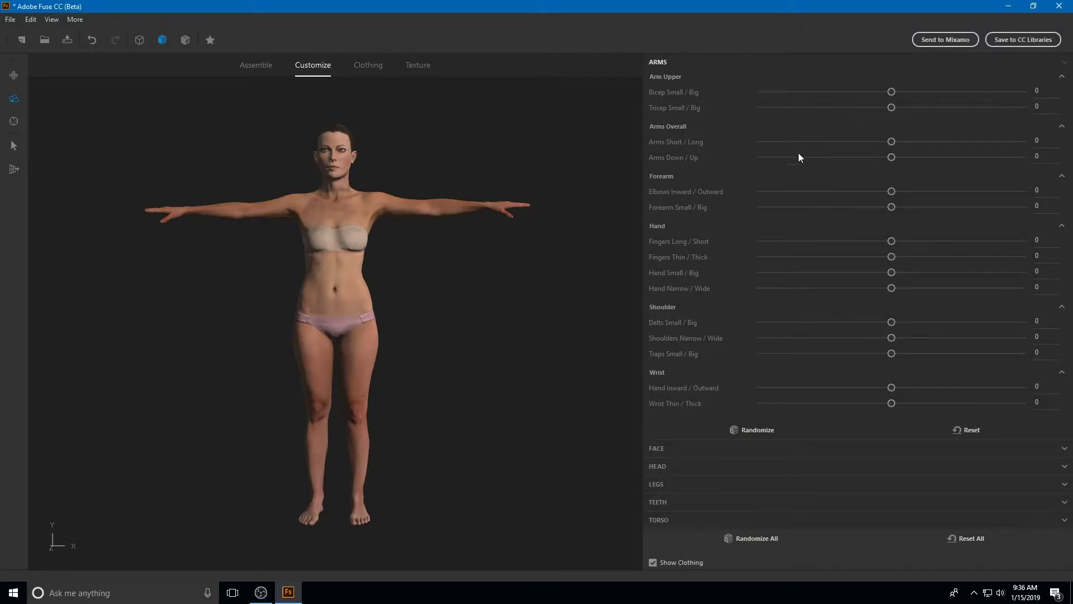
{"action": "left_click", "coordinate": [703, 448]}
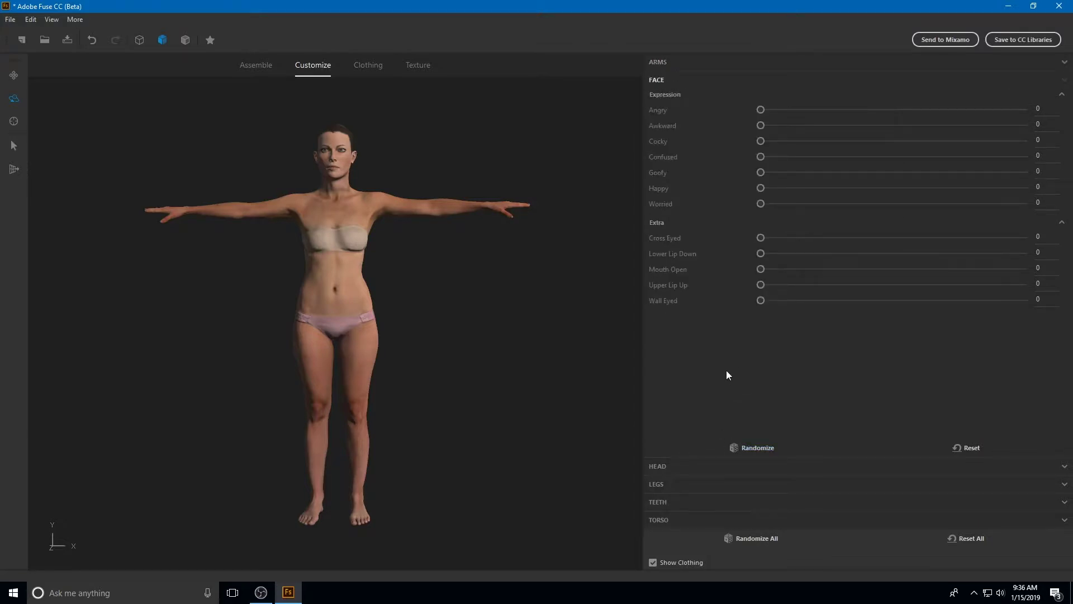
{"action": "left_click", "coordinate": [699, 465]}
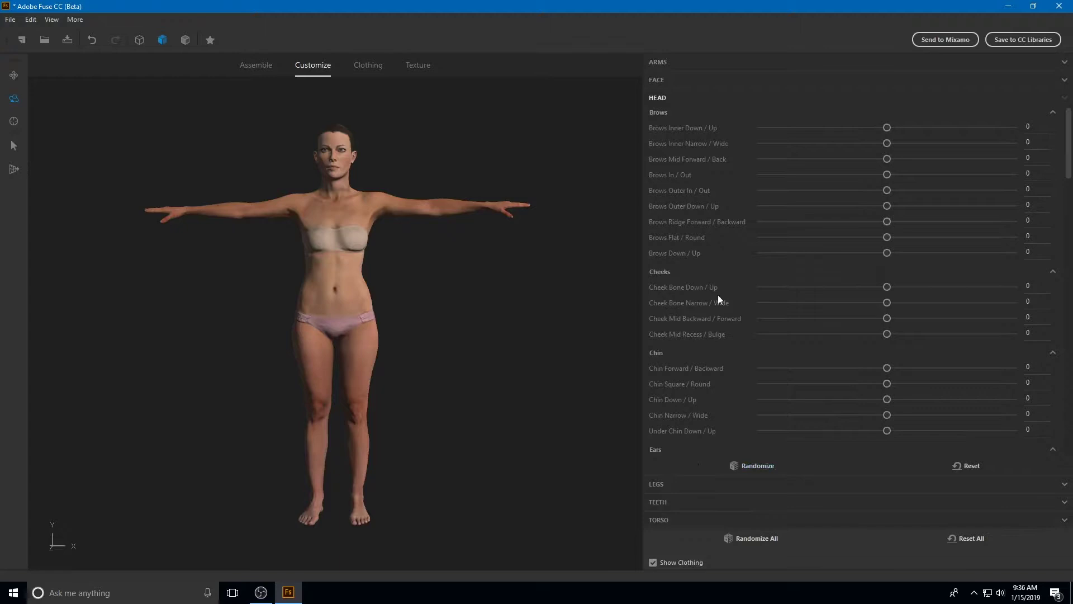
{"action": "left_click", "coordinate": [687, 491]}
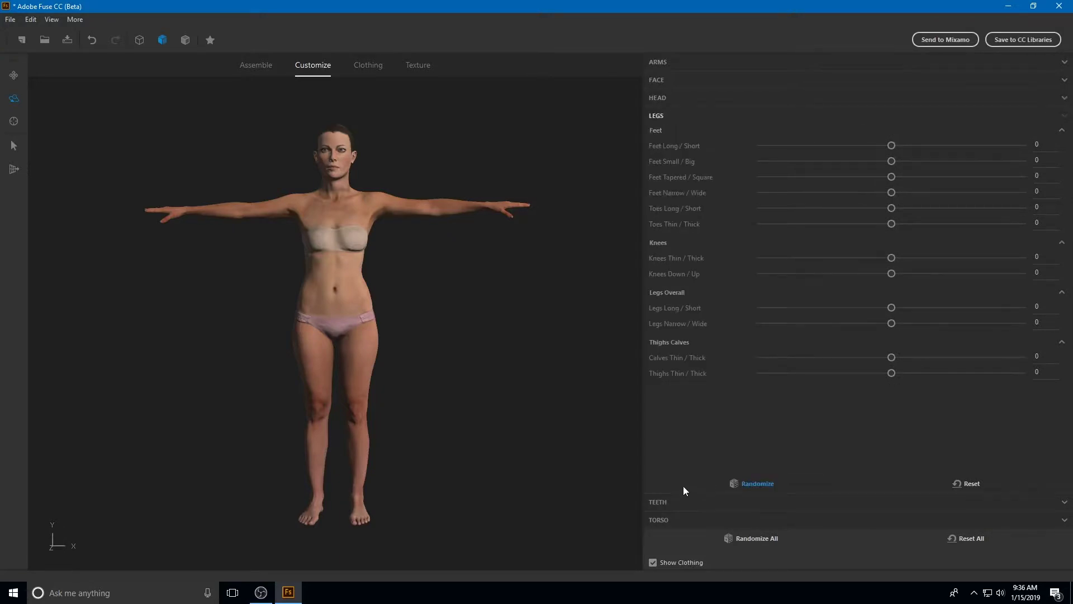
{"action": "left_click", "coordinate": [683, 84]}
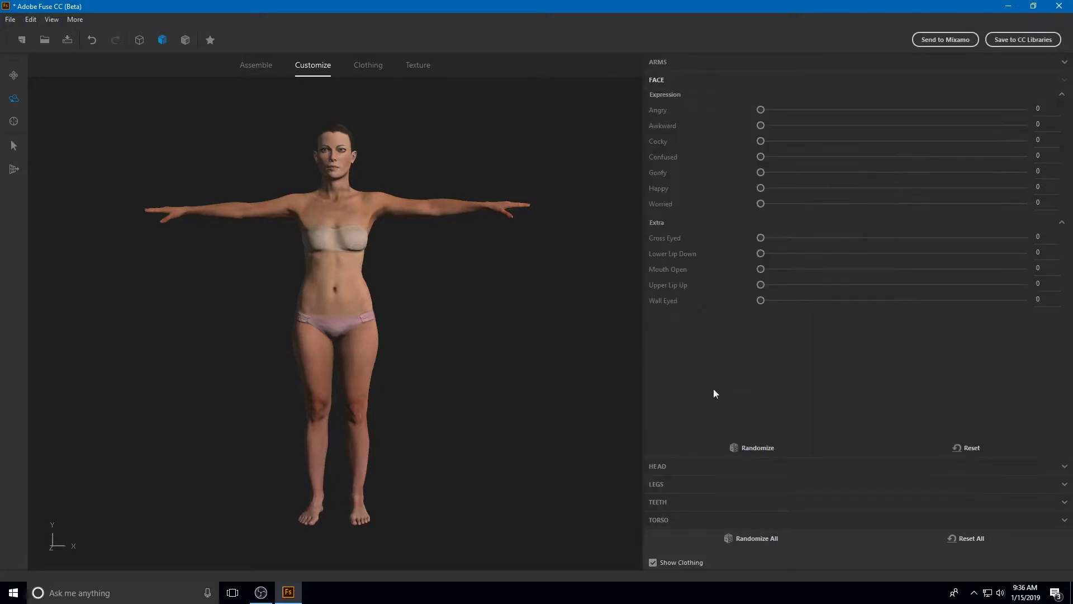
{"action": "left_click", "coordinate": [699, 64]}
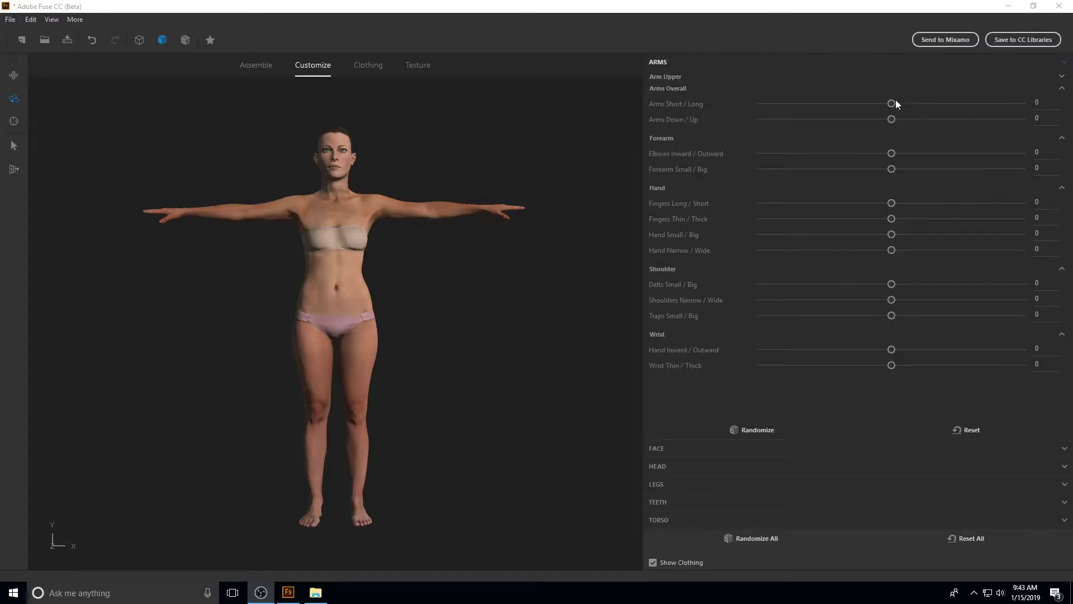
{"action": "mouse_move", "coordinate": [893, 103]}
{"action": "left_mouse_down"}
{"action": "mouse_move", "coordinate": [936, 105]}
{"action": "mouse_move", "coordinate": [844, 107]}
{"action": "mouse_move", "coordinate": [892, 105]}
{"action": "left_mouse_up"}
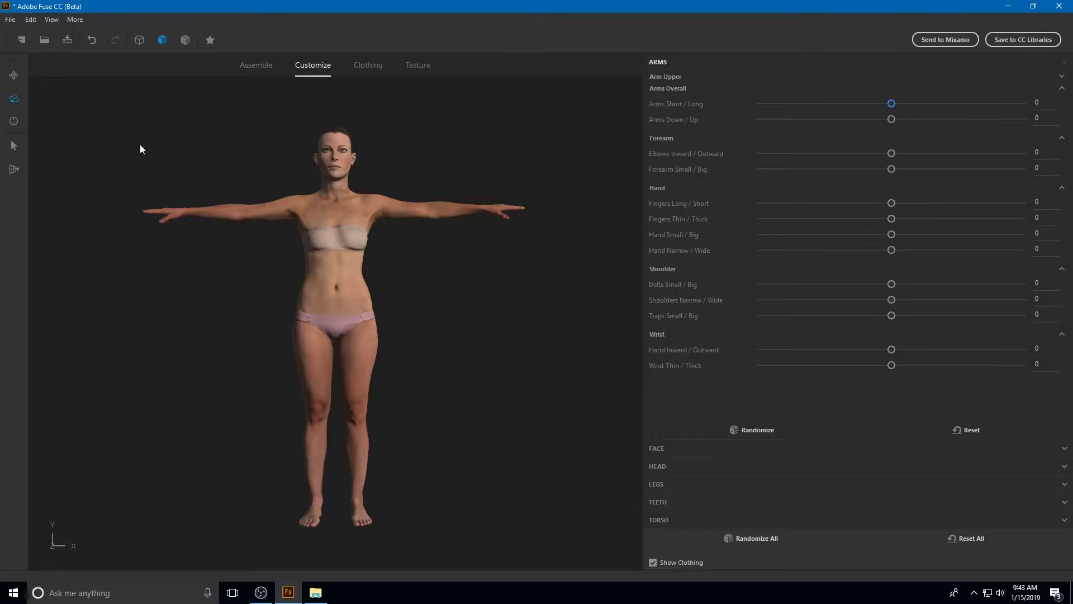
Reshape the shoulders to Traps 19 and Delts -12 and the head to Short / Long -1 and Wide / Narrow 12 directly on the model
{"action": "scroll", "coordinate": [353, 156], "scroll_direction": "up", "scroll_amount": 5}
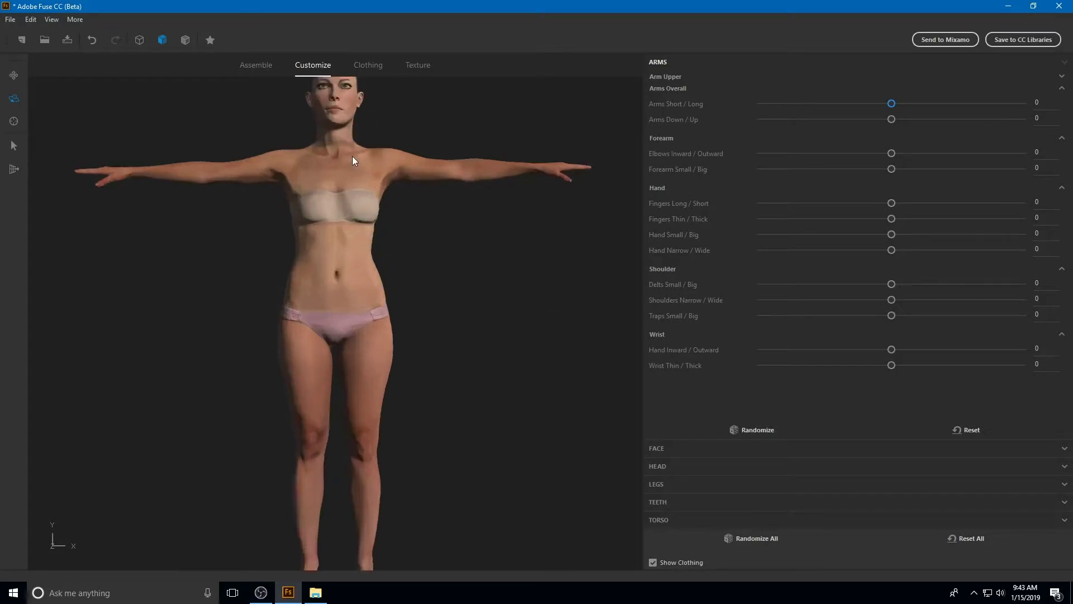
{"action": "left_click", "coordinate": [14, 76]}
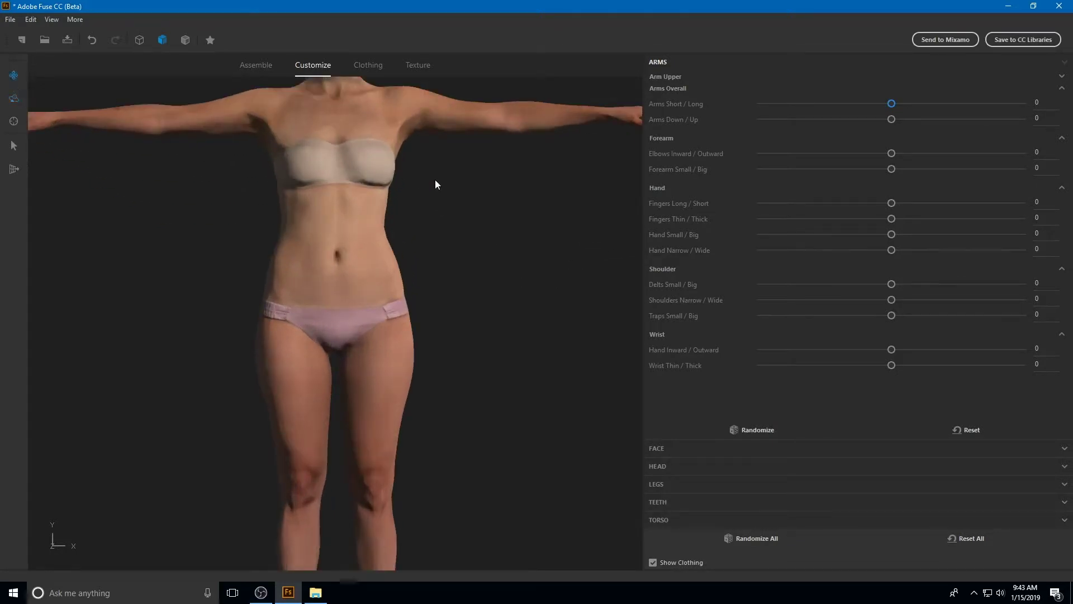
{"action": "left_click_drag", "start_coordinate": [435, 179], "coordinate": [474, 336]}
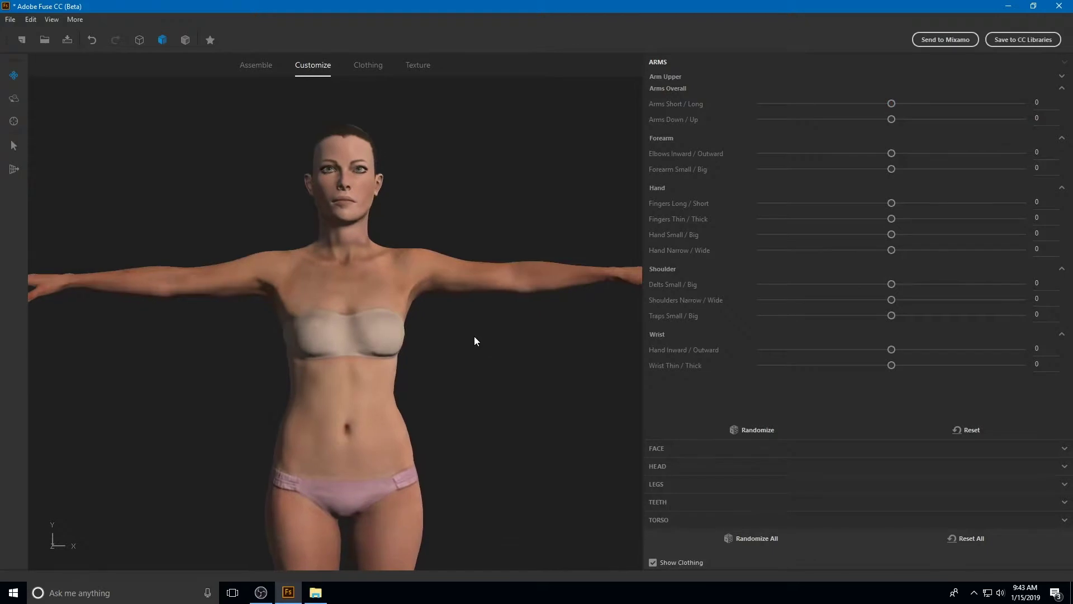
{"action": "left_click_drag", "start_coordinate": [103, 168], "coordinate": [128, 175]}
{"action": "left_click", "coordinate": [15, 98]}
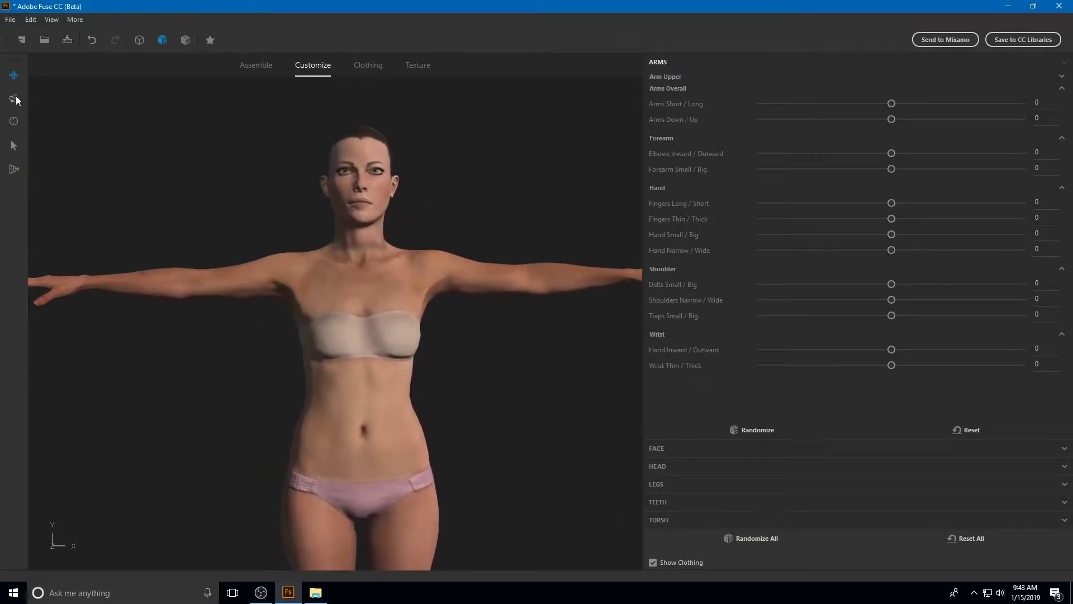
{"action": "left_click_drag", "start_coordinate": [217, 216], "coordinate": [300, 242]}
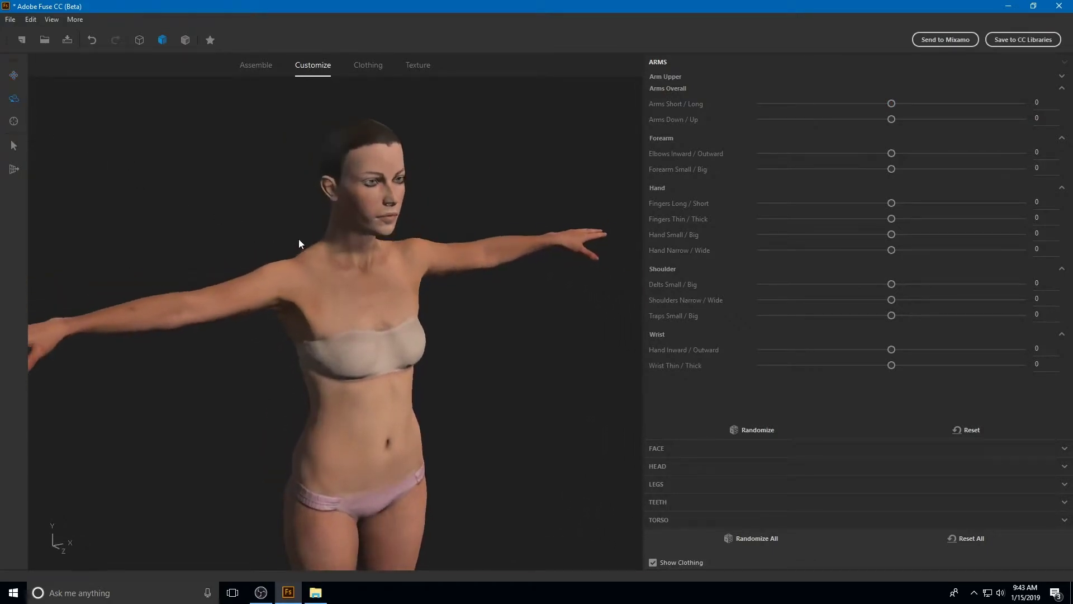
{"action": "left_click", "coordinate": [12, 144]}
{"action": "mouse_move", "coordinate": [315, 269]}
{"action": "left_mouse_down"}
{"action": "mouse_move", "coordinate": [338, 279]}
{"action": "mouse_move", "coordinate": [276, 246]}
{"action": "mouse_move", "coordinate": [272, 262]}
{"action": "mouse_move", "coordinate": [296, 256]}
{"action": "mouse_move", "coordinate": [330, 271]}
{"action": "left_mouse_up"}
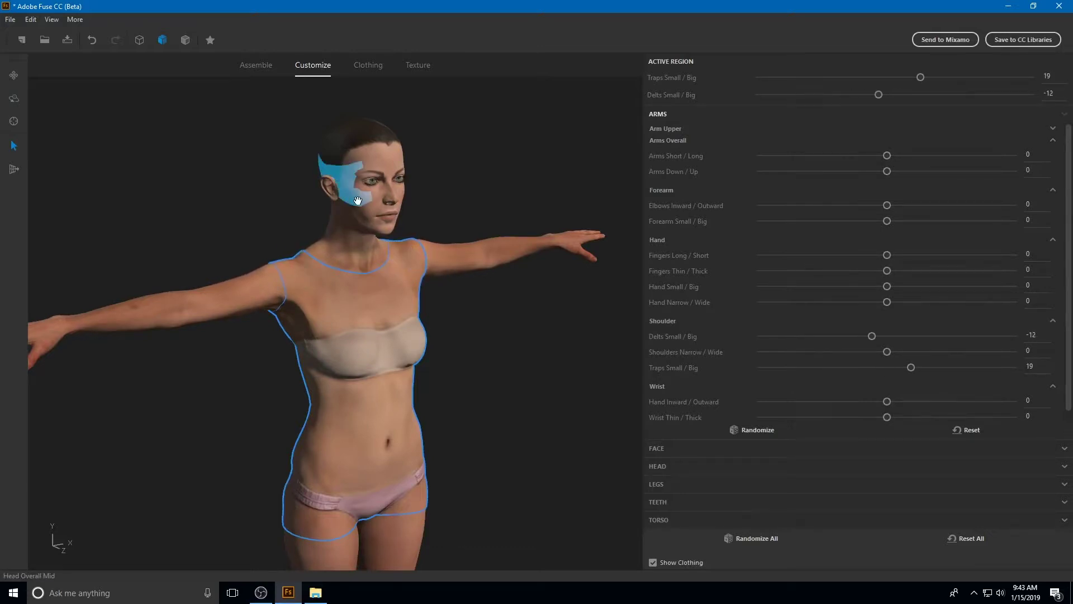
{"action": "left_click", "coordinate": [349, 197]}
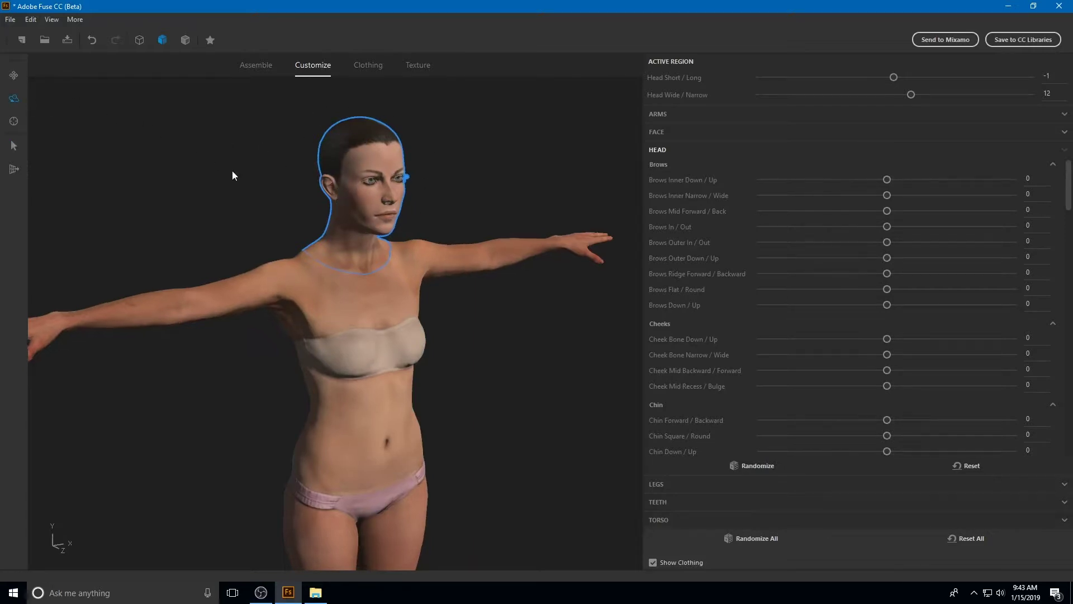
Reshape the cheeks to Mid Forward 6 and Recess -8, and the jaw to Down / Up 12 and Forward / Backward 6 on the model
{"action": "left_click_drag", "start_coordinate": [233, 175], "coordinate": [175, 168]}
{"action": "left_click", "coordinate": [14, 75]}
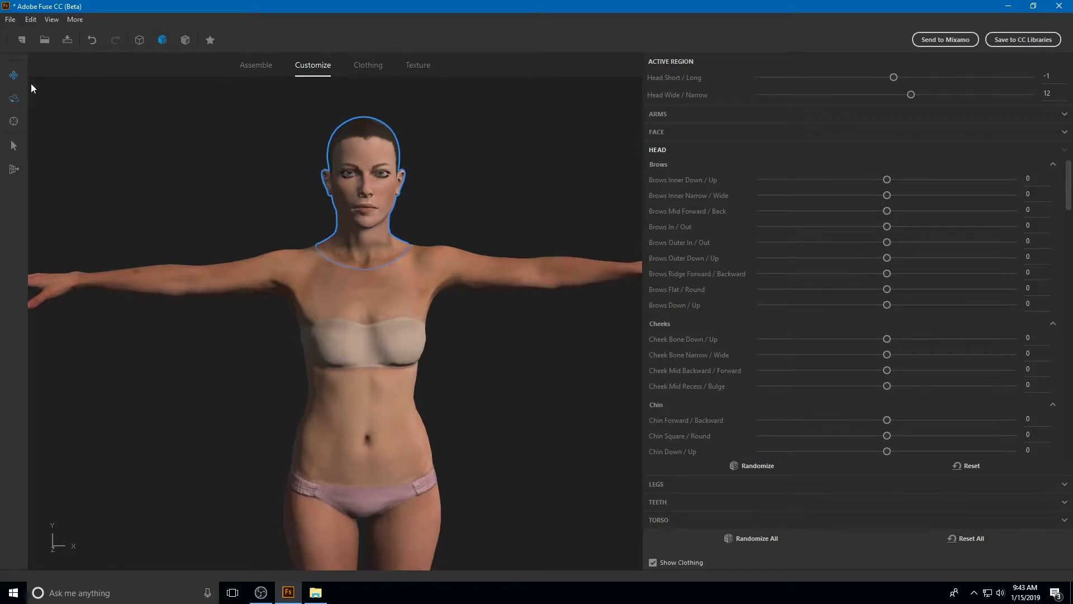
{"action": "scroll", "coordinate": [418, 165], "scroll_direction": "up", "scroll_amount": 3}
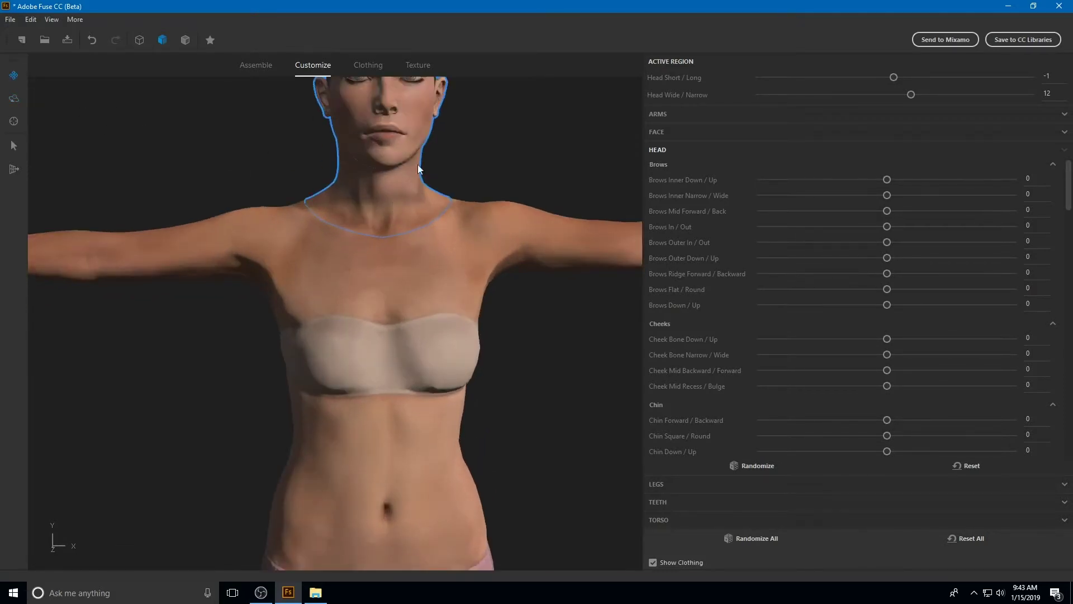
{"action": "left_click_drag", "start_coordinate": [494, 122], "coordinate": [488, 212]}
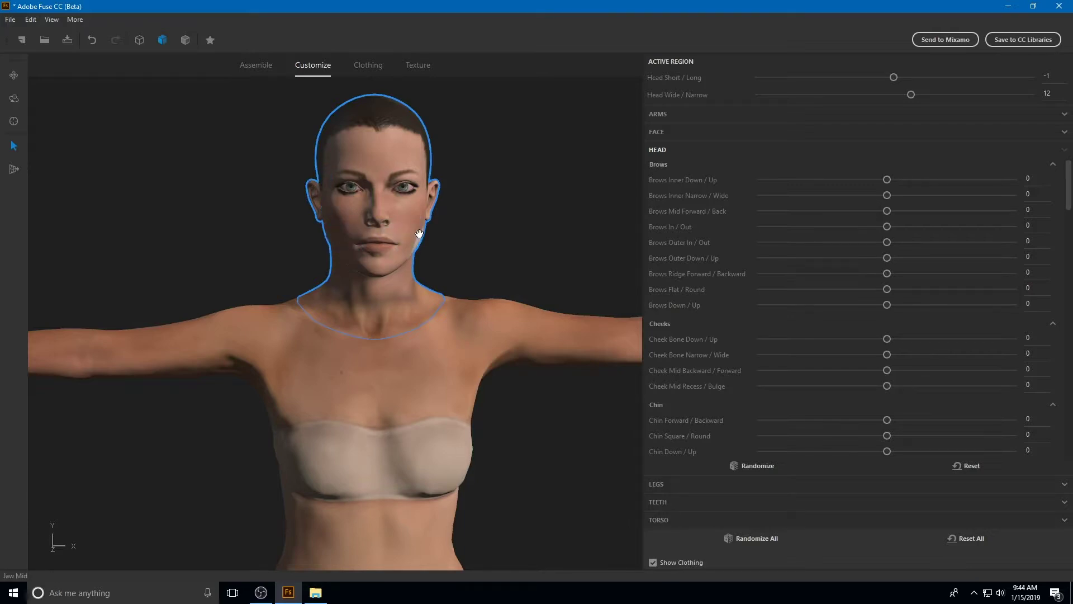
{"action": "mouse_move", "coordinate": [417, 223]}
{"action": "left_mouse_down"}
{"action": "mouse_move", "coordinate": [559, 251]}
{"action": "mouse_move", "coordinate": [410, 220]}
{"action": "left_mouse_up"}
{"action": "left_click_drag", "start_coordinate": [403, 255], "coordinate": [414, 230]}
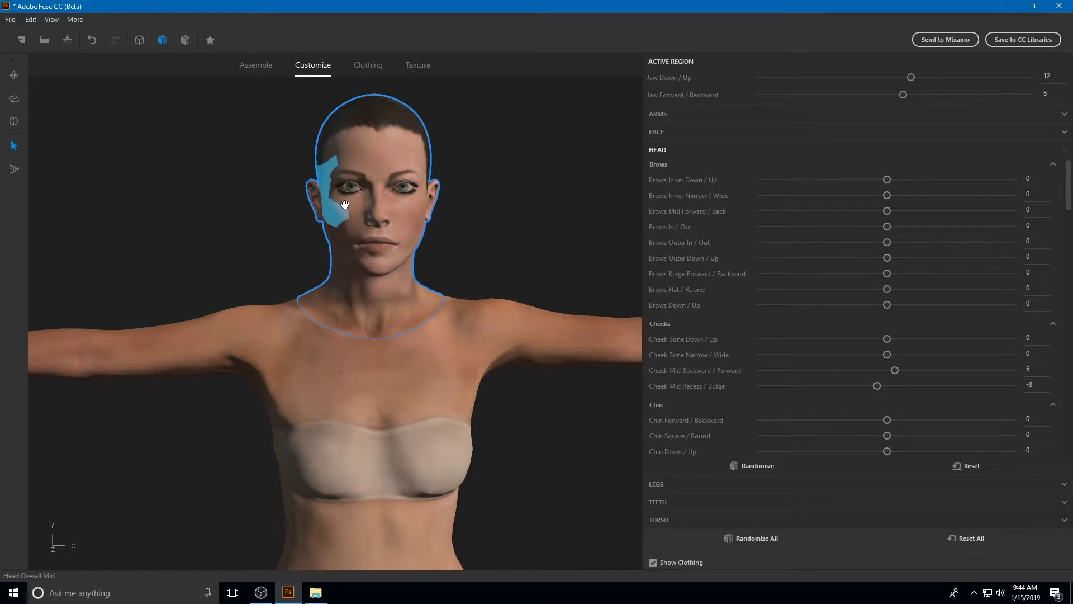
Adjust the nose to Angle 2 and Rotate -9, and the neck to Thin / Thick 14 and Muscular / Fat -9 on the model
{"action": "mouse_move", "coordinate": [368, 223]}
{"action": "left_mouse_down"}
{"action": "mouse_move", "coordinate": [371, 209]}
{"action": "mouse_move", "coordinate": [367, 241]}
{"action": "mouse_move", "coordinate": [361, 199]}
{"action": "mouse_move", "coordinate": [370, 212]}
{"action": "left_mouse_up"}
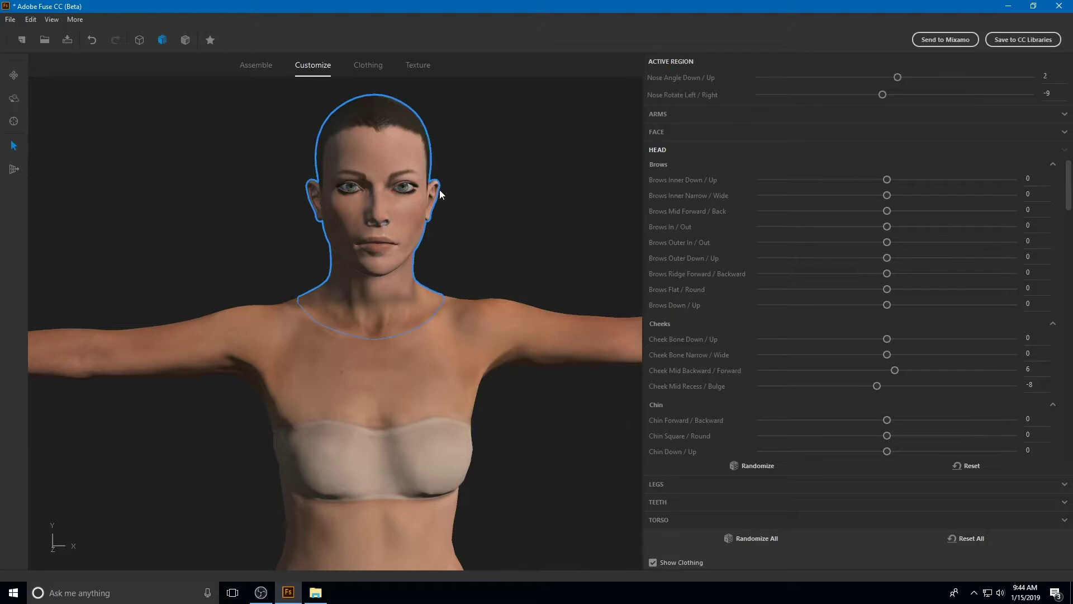
{"action": "mouse_move", "coordinate": [367, 303]}
{"action": "left_mouse_down"}
{"action": "mouse_move", "coordinate": [351, 259]}
{"action": "mouse_move", "coordinate": [353, 286]}
{"action": "left_mouse_up"}
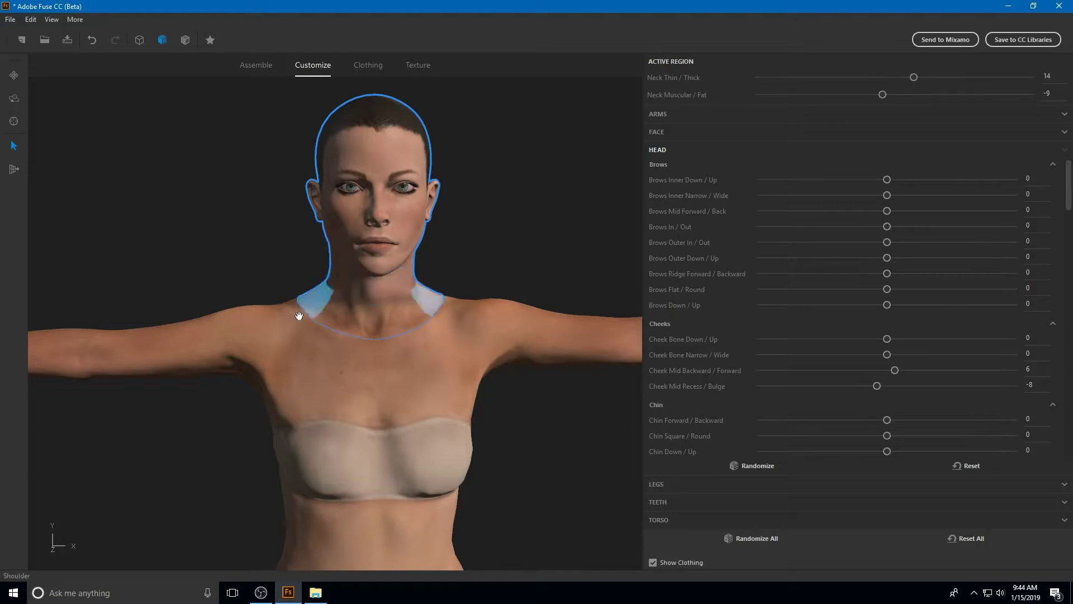
Widen the shoulders to 30 and reshape the arm directly on the model
{"action": "mouse_move", "coordinate": [259, 317]}
{"action": "left_mouse_down"}
{"action": "mouse_move", "coordinate": [241, 300]}
{"action": "mouse_move", "coordinate": [274, 304]}
{"action": "left_mouse_up"}
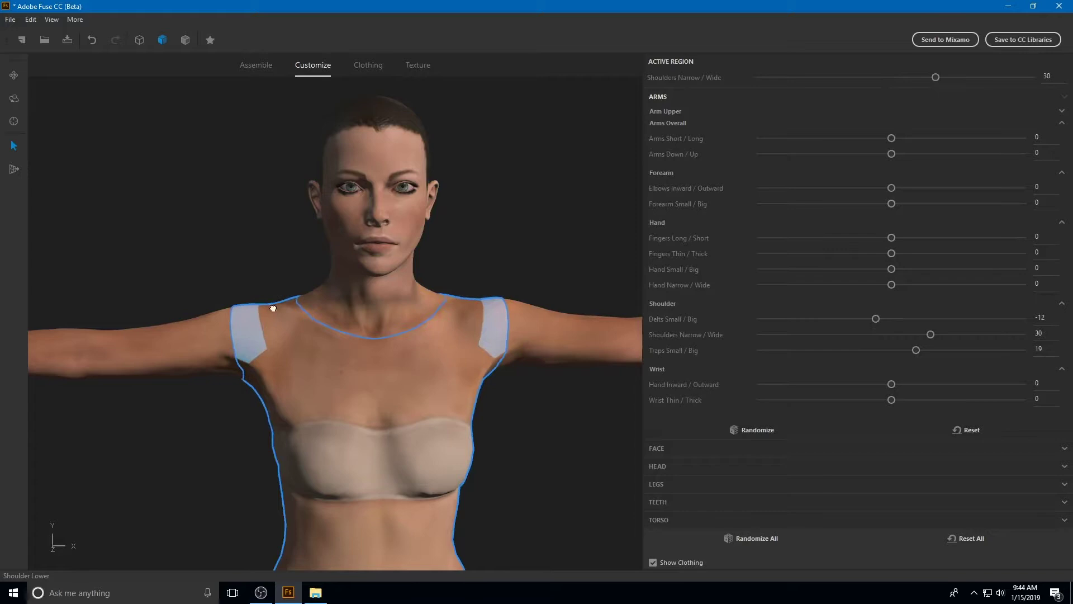
{"action": "left_click_drag", "start_coordinate": [191, 340], "coordinate": [173, 352]}
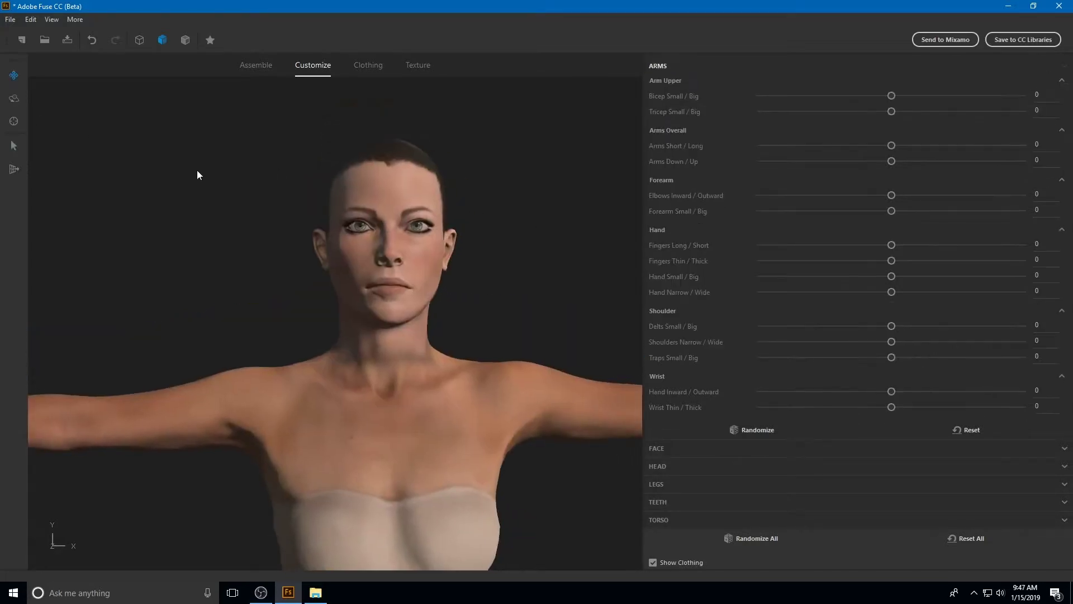
Set the facial expression to Cocky 39, Happy 61 and Mouth Open 15, and inspect the result from another angle
{"action": "left_click", "coordinate": [691, 449]}
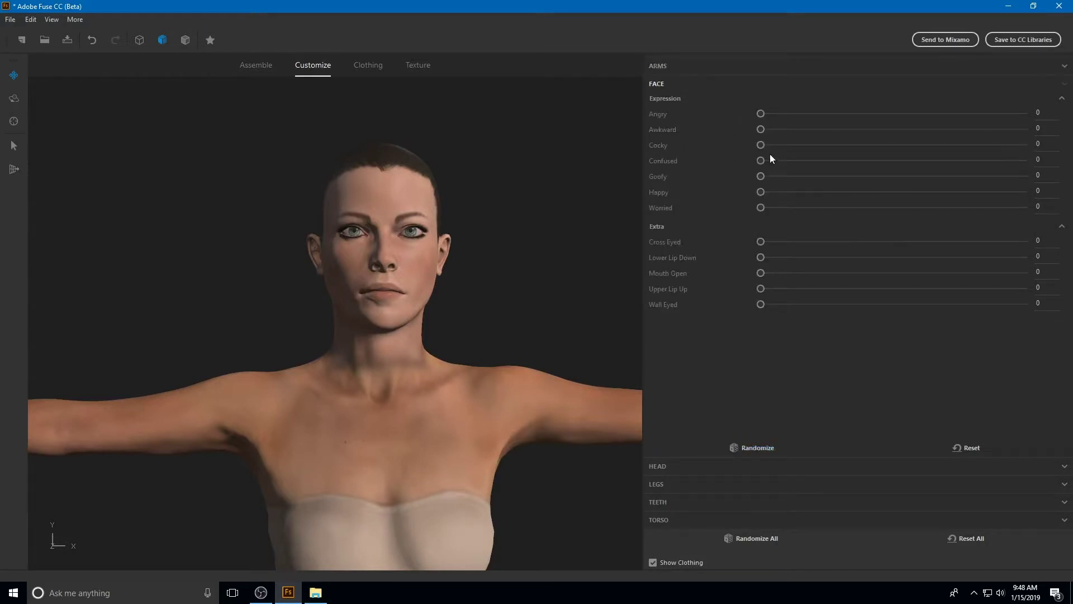
{"action": "left_click_drag", "start_coordinate": [761, 147], "coordinate": [865, 146]}
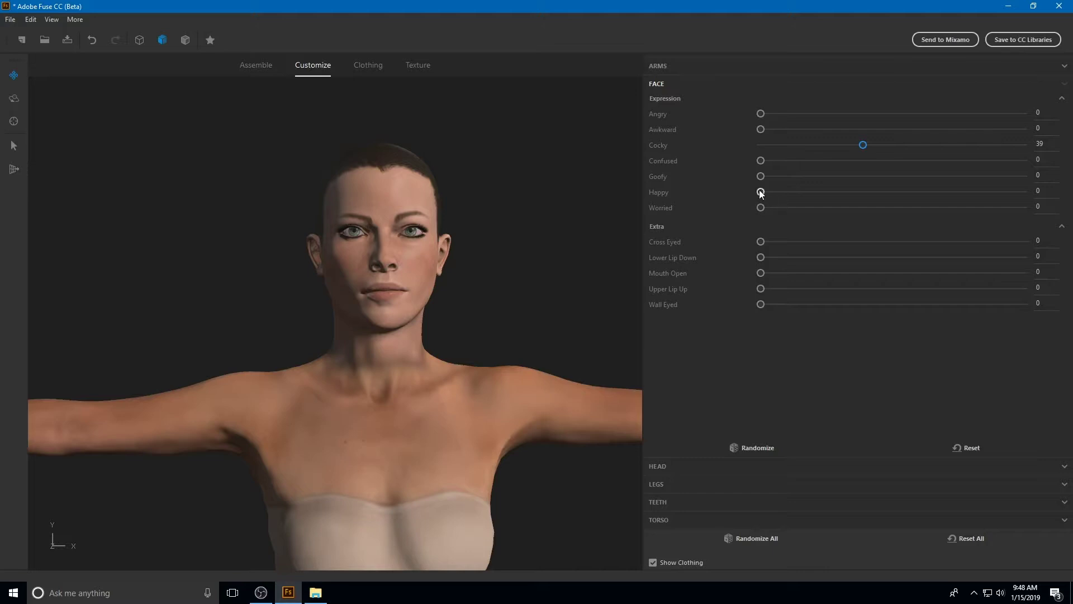
{"action": "left_click_drag", "start_coordinate": [760, 191], "coordinate": [939, 193]}
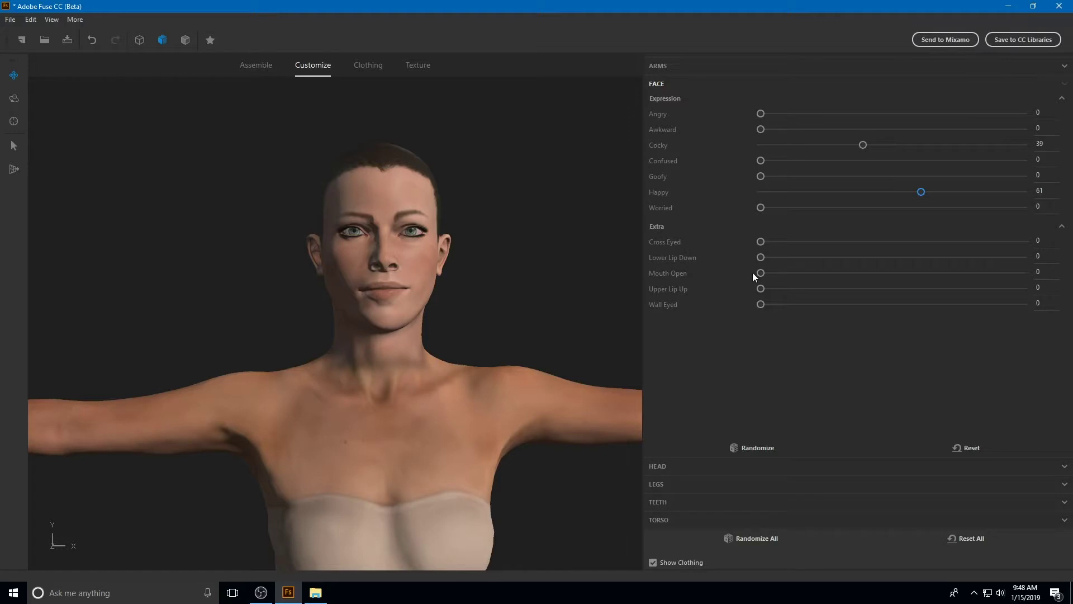
{"action": "left_click_drag", "start_coordinate": [759, 272], "coordinate": [806, 273]}
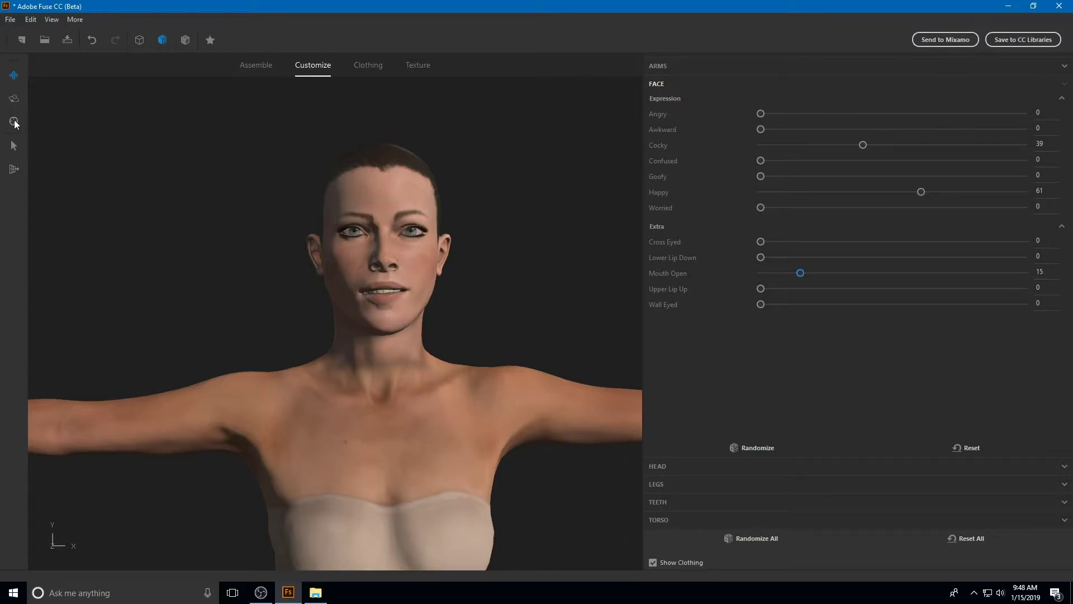
{"action": "left_click", "coordinate": [14, 99]}
{"action": "left_click_drag", "start_coordinate": [268, 190], "coordinate": [113, 179]}
{"action": "left_click_drag", "start_coordinate": [520, 203], "coordinate": [586, 214]}
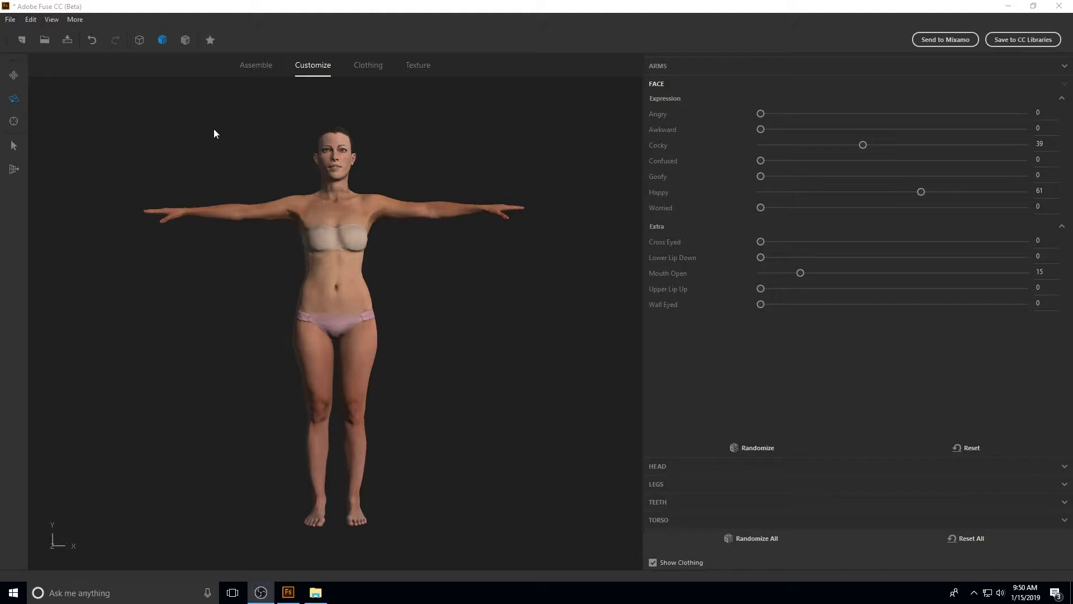
Browse the available tops and dress the character in the Moto Jacket Closed
{"action": "left_click", "coordinate": [361, 70]}
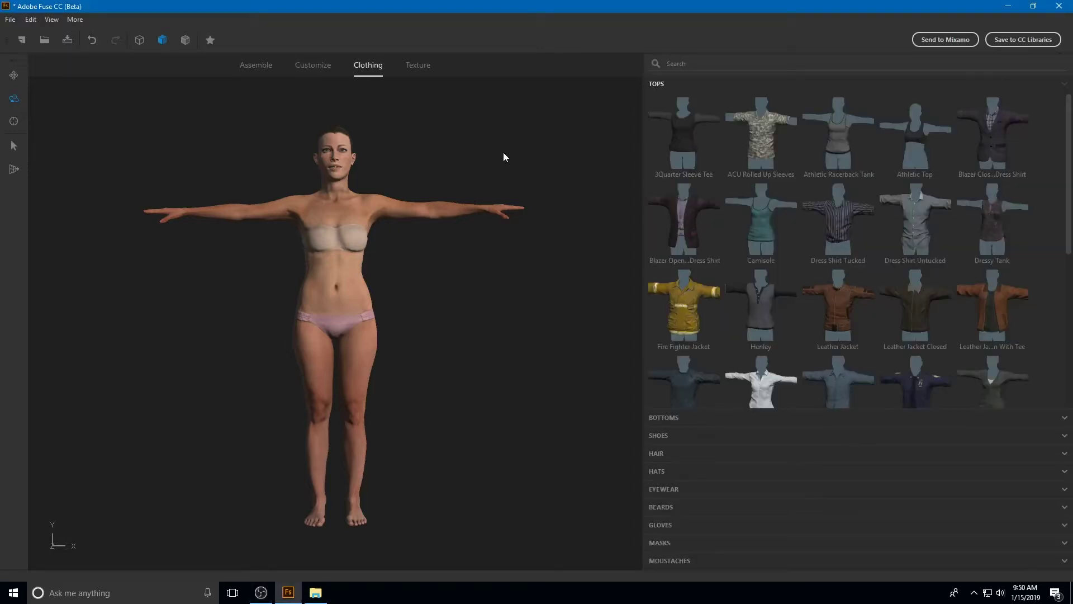
{"action": "scroll", "coordinate": [838, 252], "scroll_direction": "down", "scroll_amount": 5}
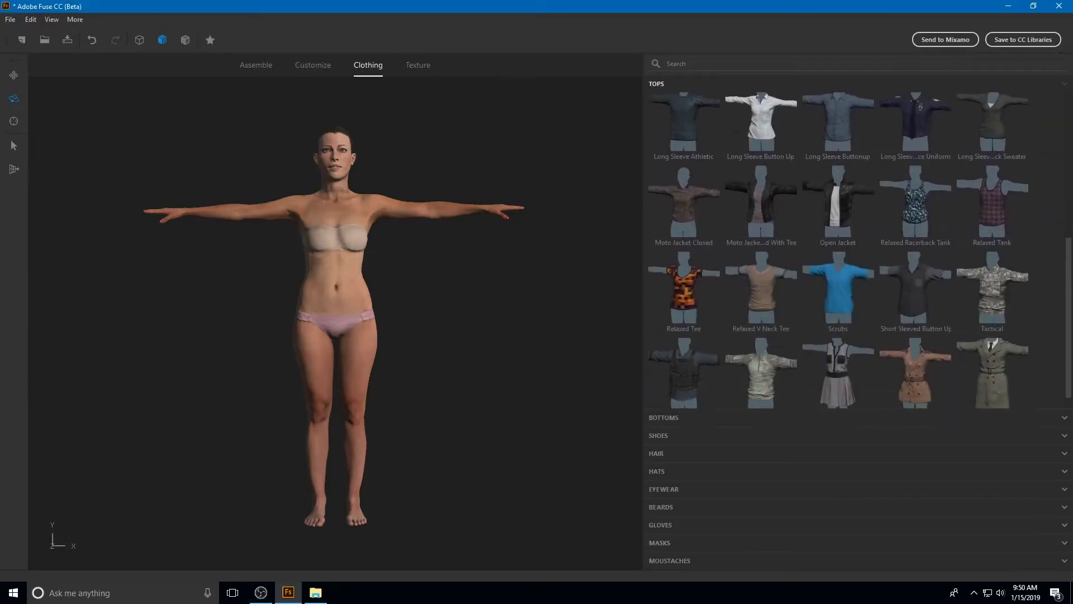
{"action": "scroll", "coordinate": [838, 251], "scroll_direction": "down", "scroll_amount": 1}
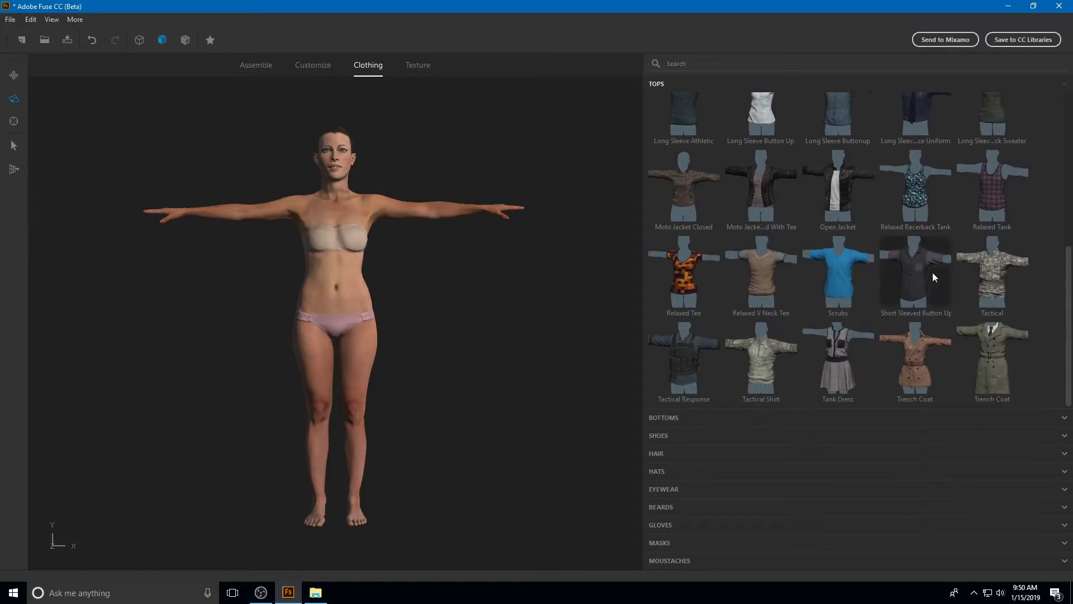
{"action": "left_click", "coordinate": [699, 200]}
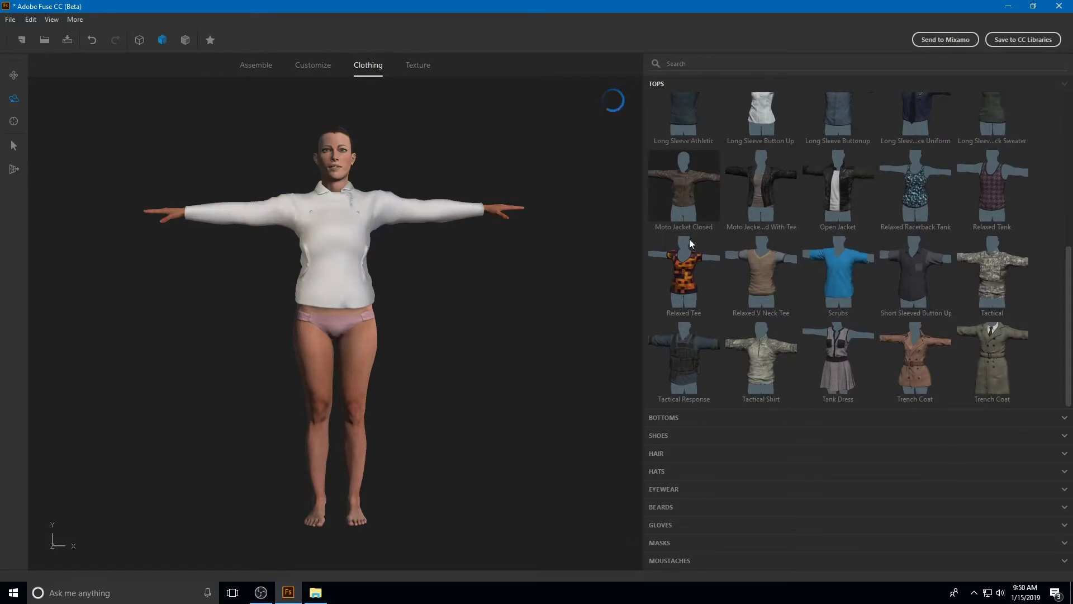
Dress the character in the Skinny Pant bottoms and the Oxfords shoes
{"action": "left_click", "coordinate": [674, 418]}
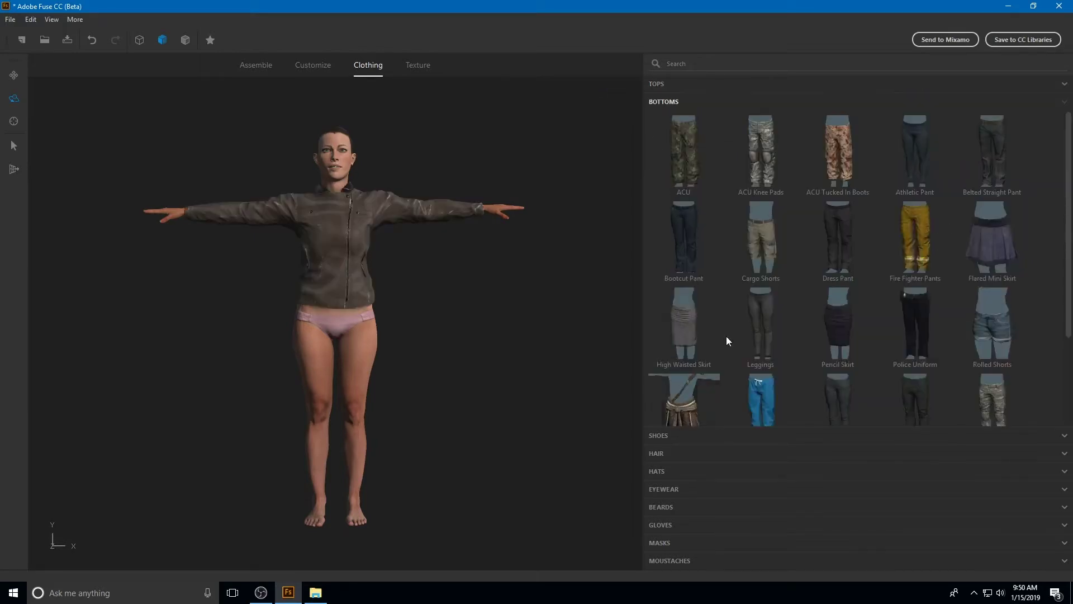
{"action": "left_click_drag", "start_coordinate": [565, 262], "coordinate": [574, 230]}
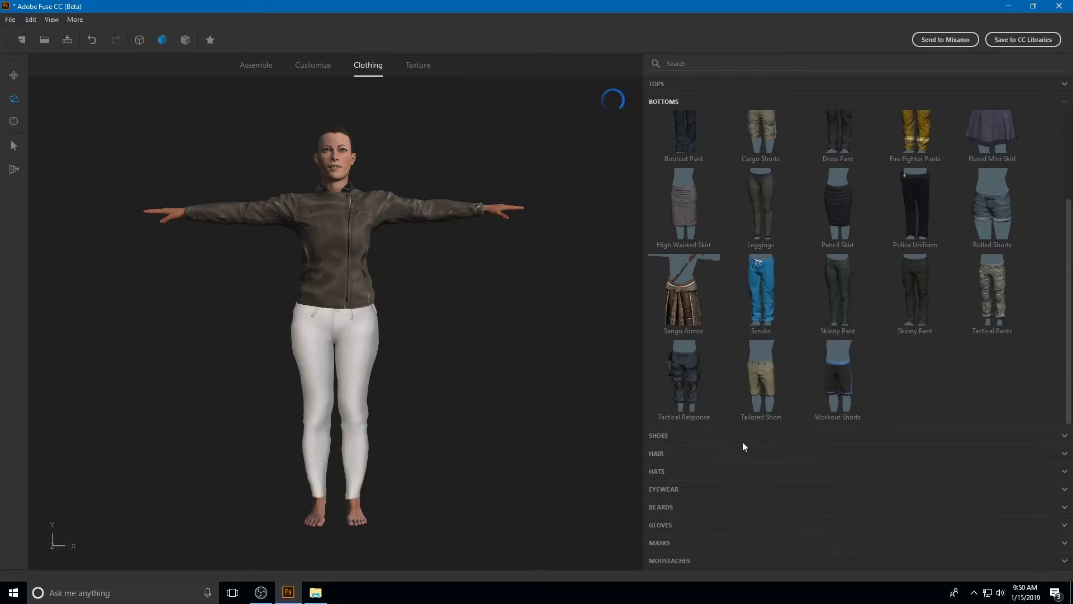
{"action": "left_click", "coordinate": [716, 436]}
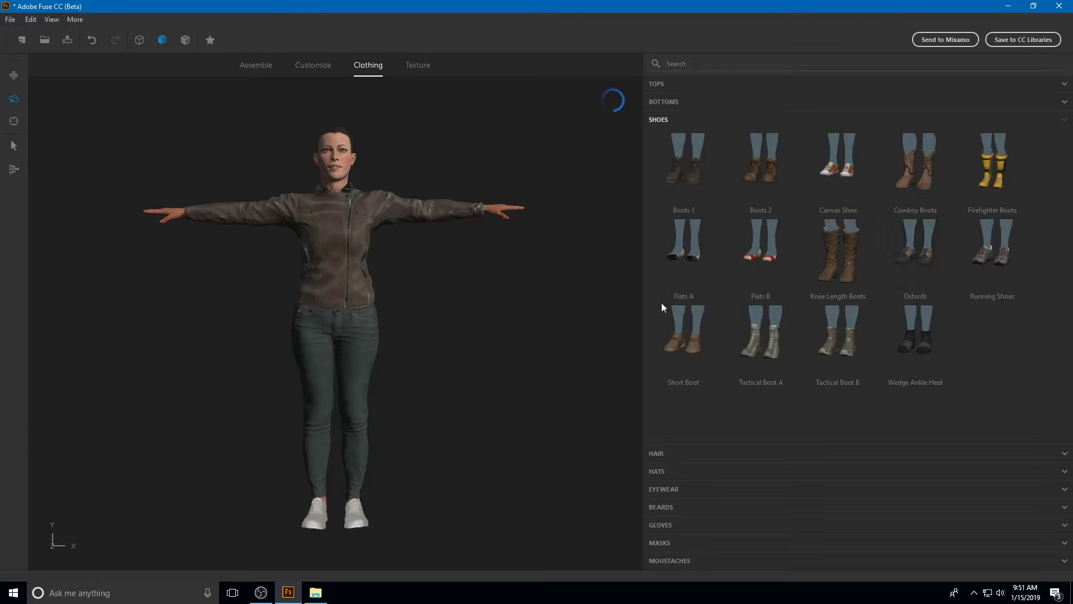
Give the character the Alpha Medium Wavy Swept hair and the Fingerless Gloves, and check the outfit on the model
{"action": "left_click", "coordinate": [687, 452]}
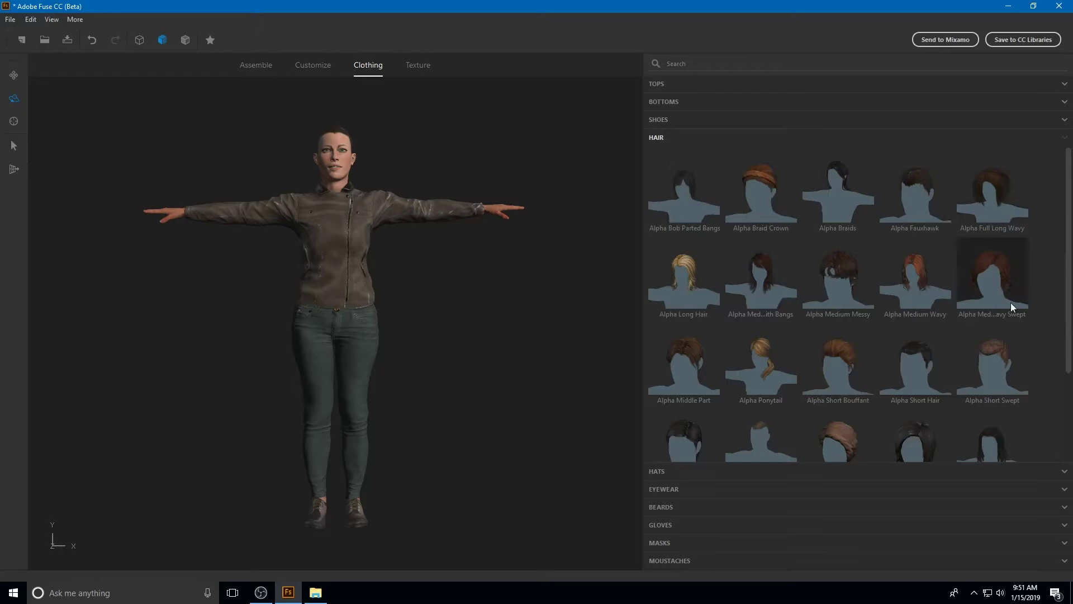
{"action": "left_click", "coordinate": [987, 275]}
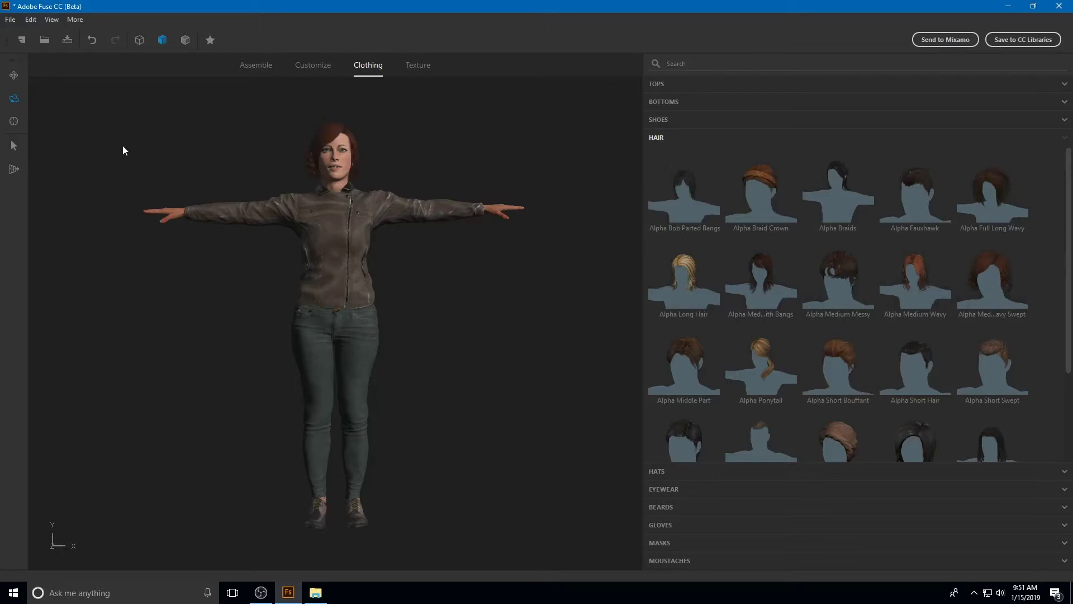
{"action": "left_click_drag", "start_coordinate": [218, 160], "coordinate": [173, 149]}
{"action": "left_click", "coordinate": [661, 525]}
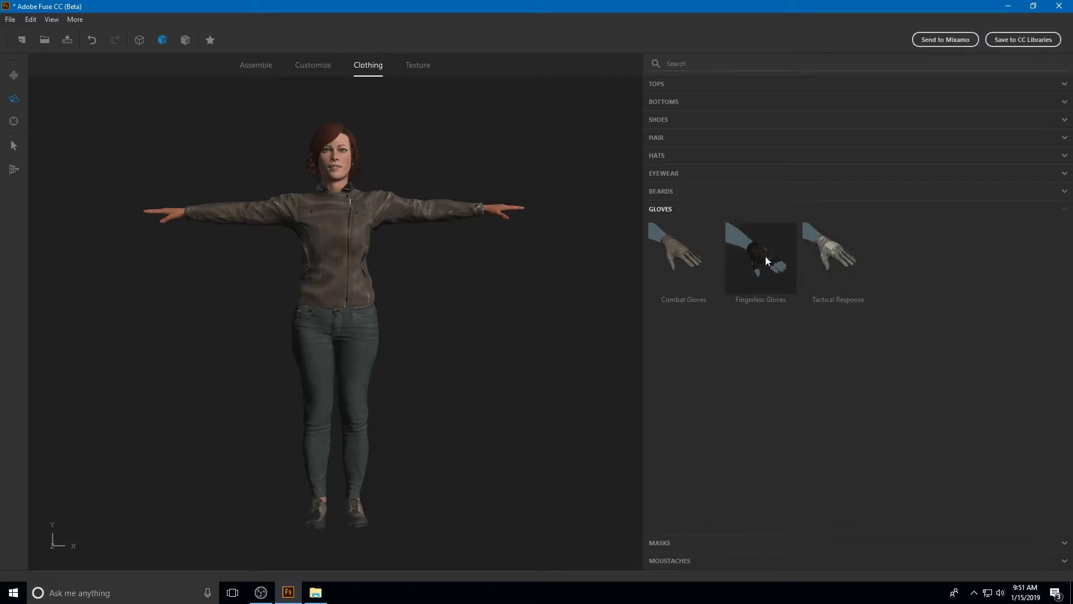
{"action": "left_click", "coordinate": [746, 277]}
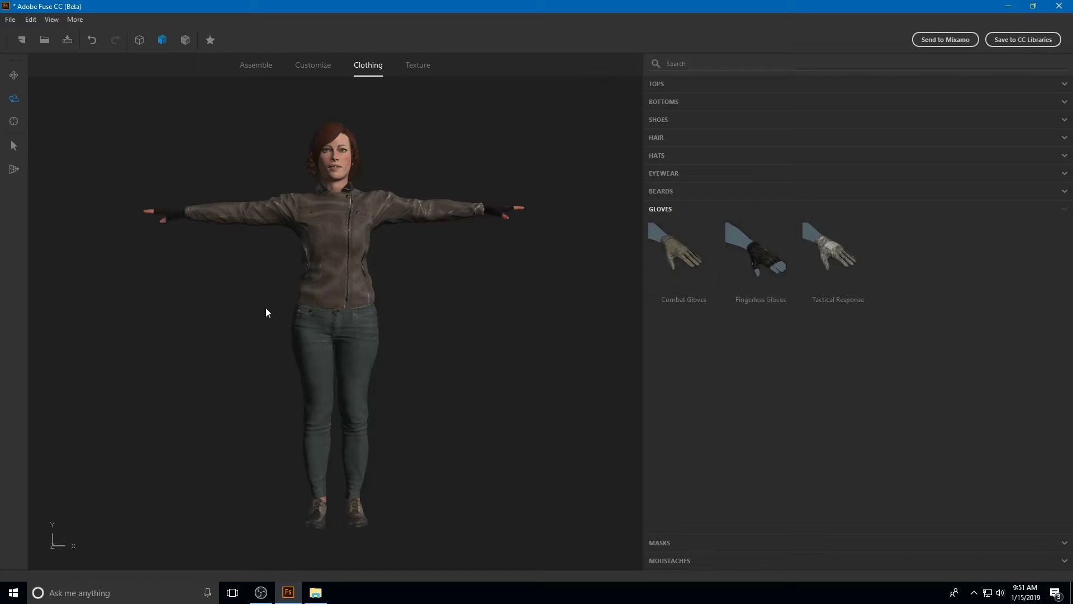
{"action": "left_click_drag", "start_coordinate": [291, 296], "coordinate": [159, 311]}
Examine the texture parameters of the jacket, pants, shoes, gloves, hair and body
{"action": "left_click", "coordinate": [421, 66]}
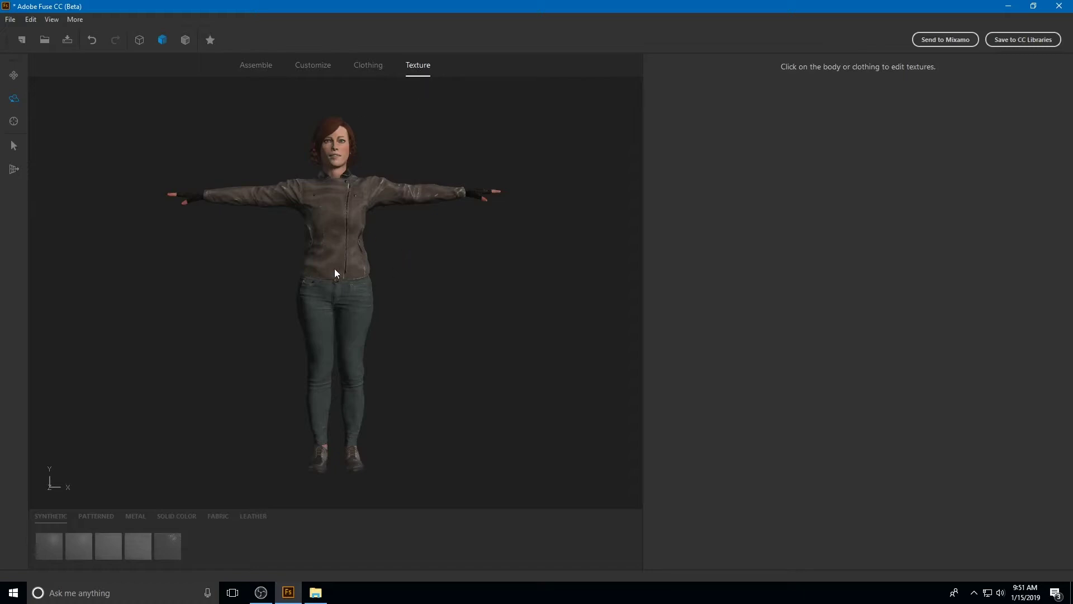
{"action": "left_click", "coordinate": [333, 248]}
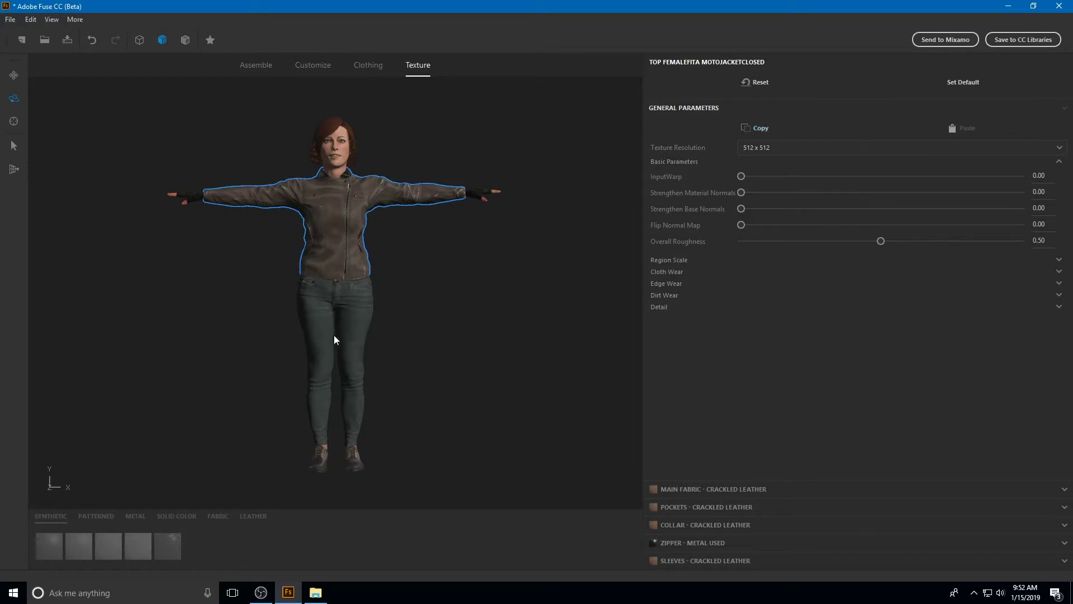
{"action": "left_click", "coordinate": [358, 328]}
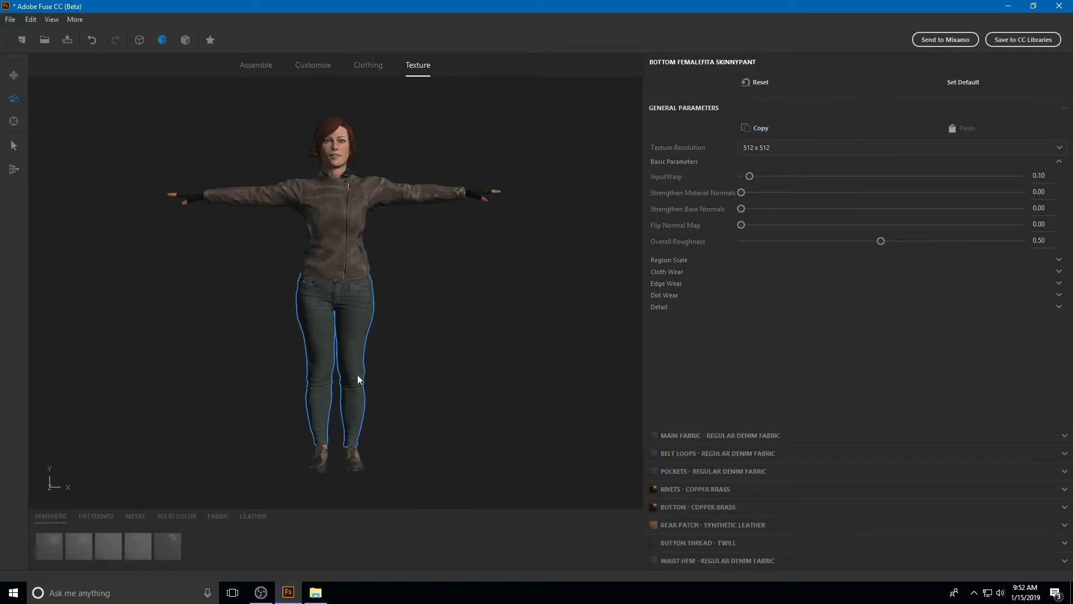
{"action": "left_click", "coordinate": [356, 458]}
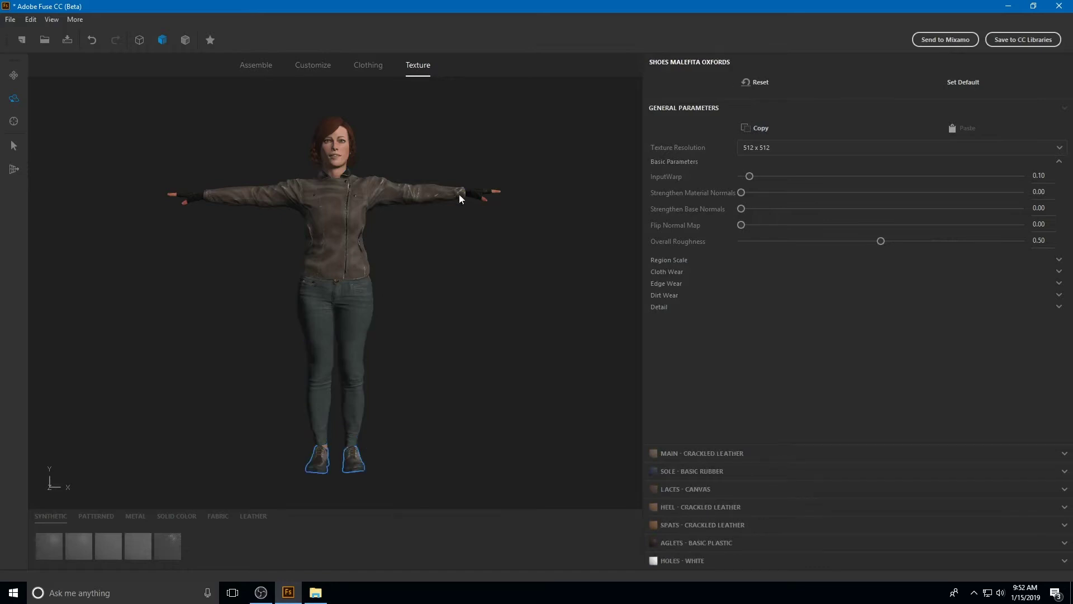
{"action": "left_click", "coordinate": [476, 193]}
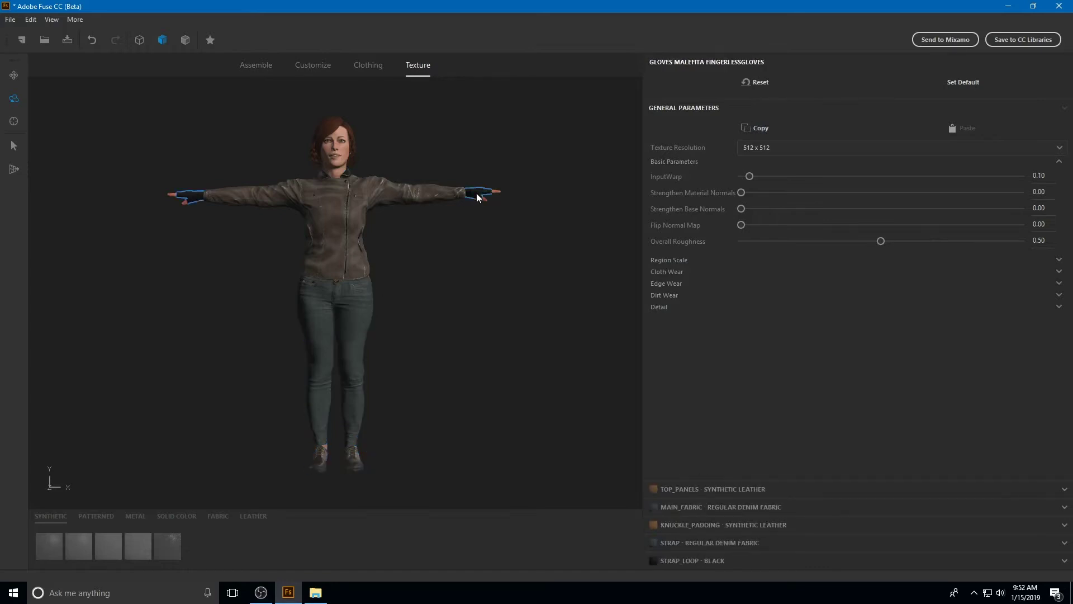
{"action": "left_click", "coordinate": [328, 130]}
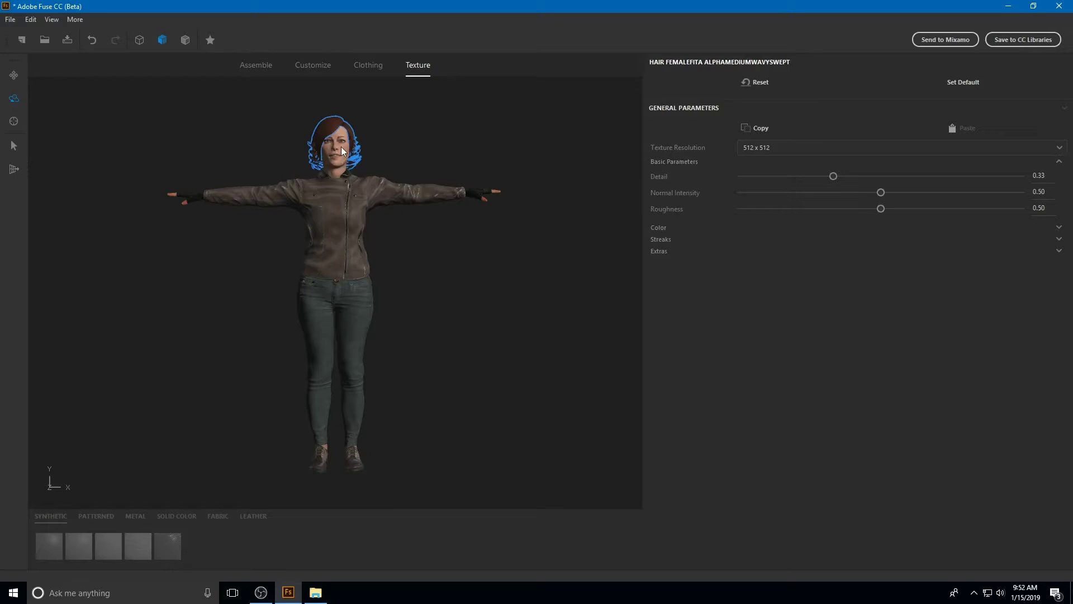
{"action": "left_click", "coordinate": [341, 146]}
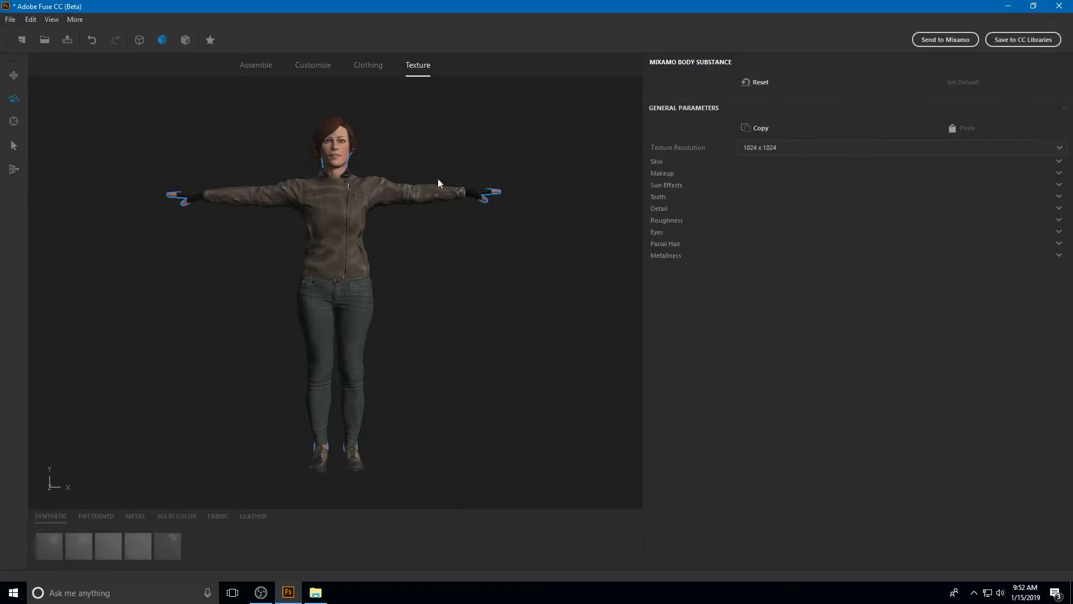
Set the texture resolution of the hair and the moto jacket to 1024 x 1024
{"action": "left_click", "coordinate": [328, 133]}
{"action": "left_click", "coordinate": [770, 146]}
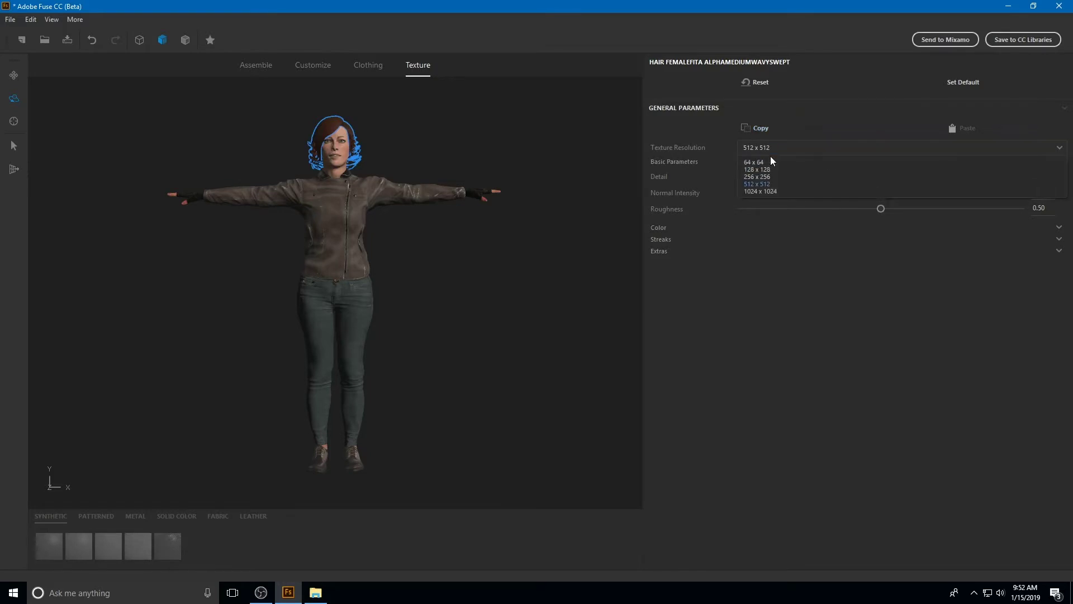
{"action": "left_click", "coordinate": [766, 184]}
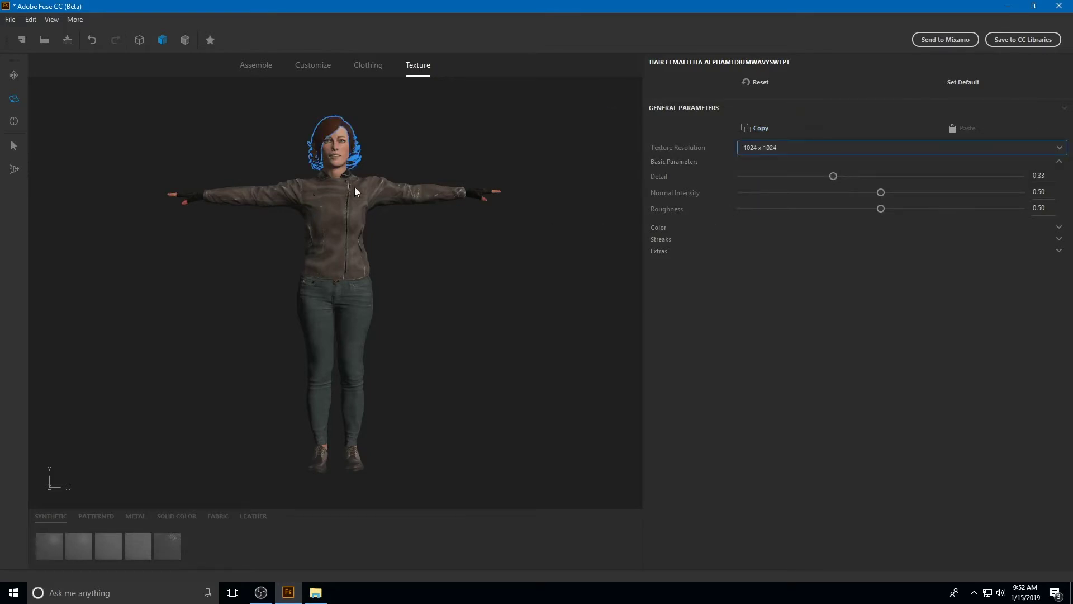
{"action": "left_click", "coordinate": [389, 199]}
{"action": "left_click", "coordinate": [759, 148]}
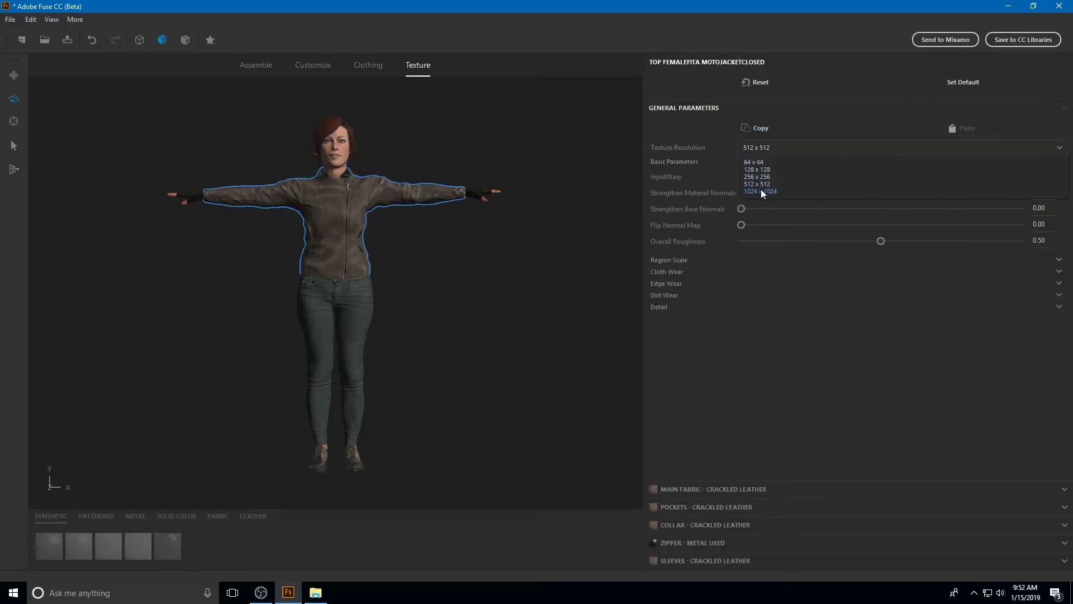
{"action": "left_click", "coordinate": [761, 192]}
Raise the texture resolution of the fingerless gloves and the skinny pants to 1024 x 1024
{"action": "left_click", "coordinate": [480, 190]}
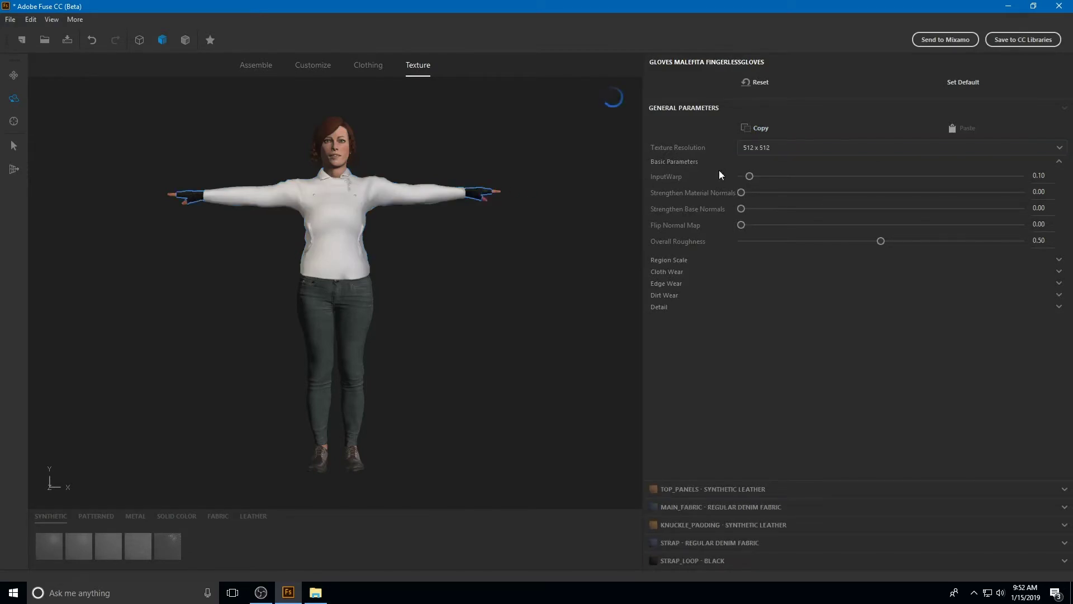
{"action": "left_click", "coordinate": [753, 149]}
{"action": "left_click", "coordinate": [753, 189]}
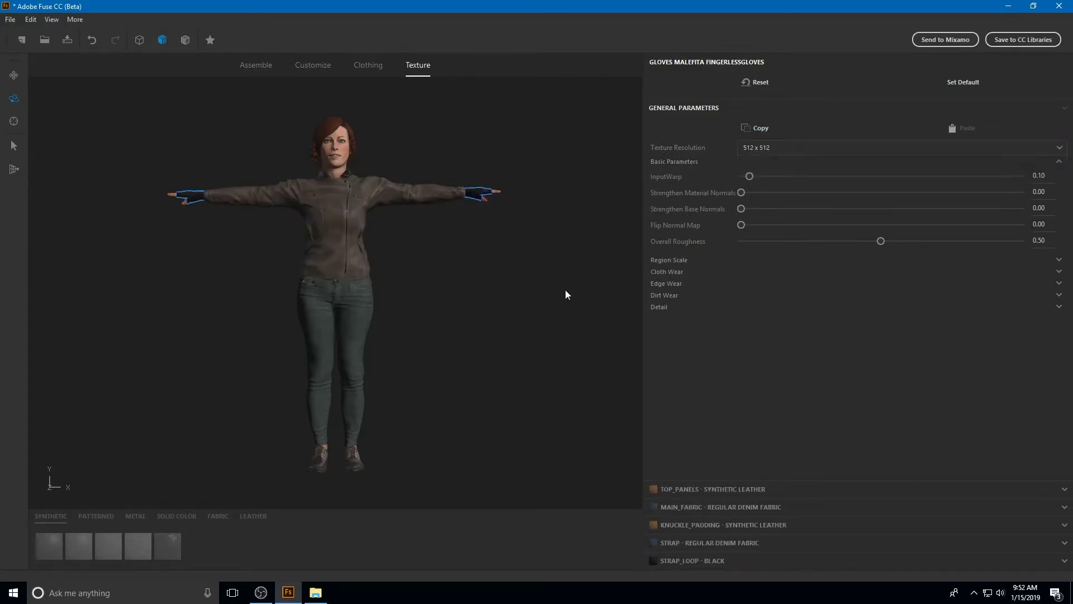
{"action": "left_click", "coordinate": [364, 313]}
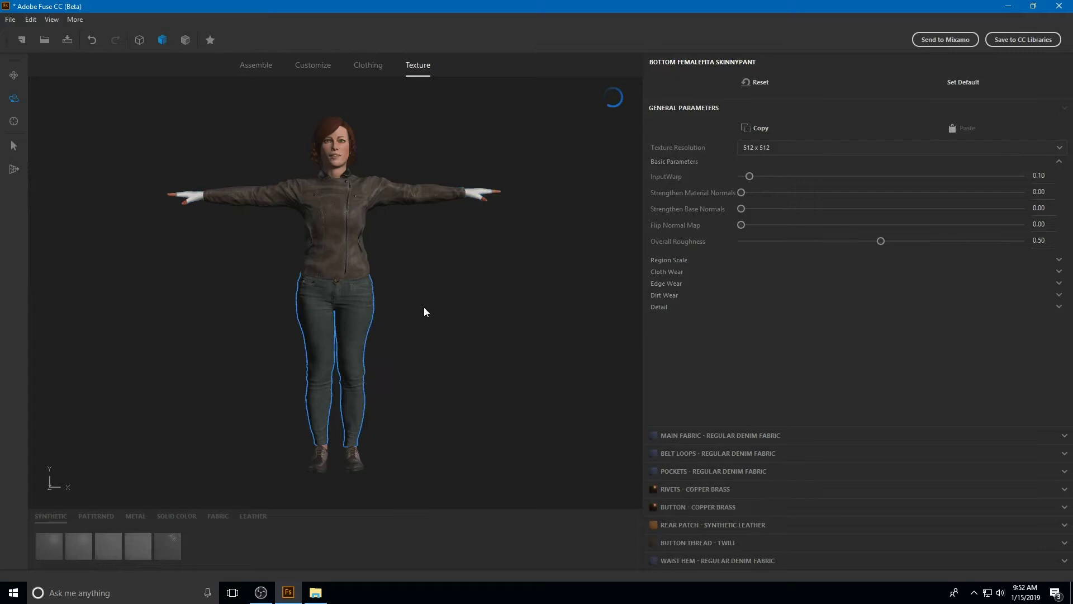
{"action": "left_click", "coordinate": [762, 149]}
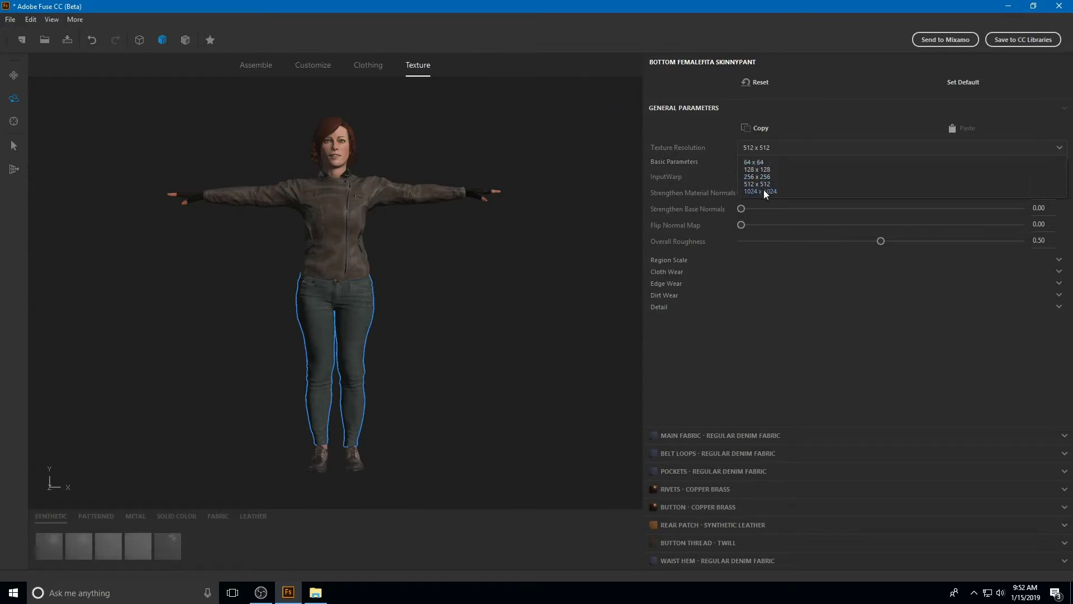
{"action": "left_click", "coordinate": [764, 191]}
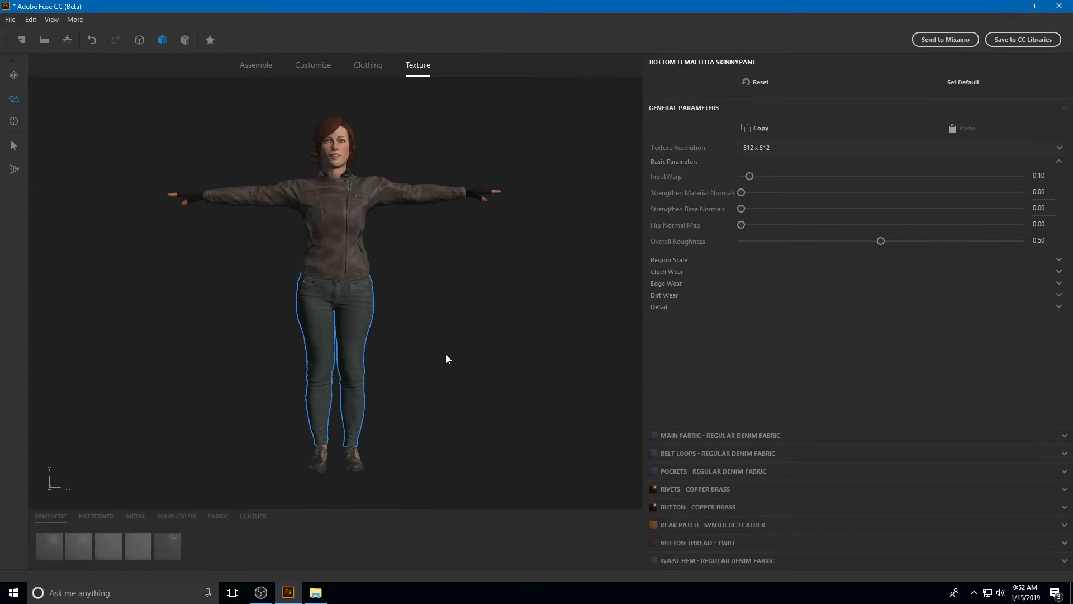
Set the Oxfords' texture resolution to 1024 x 1024 and clear the selection
{"action": "left_click", "coordinate": [356, 457]}
{"action": "left_click", "coordinate": [807, 152]}
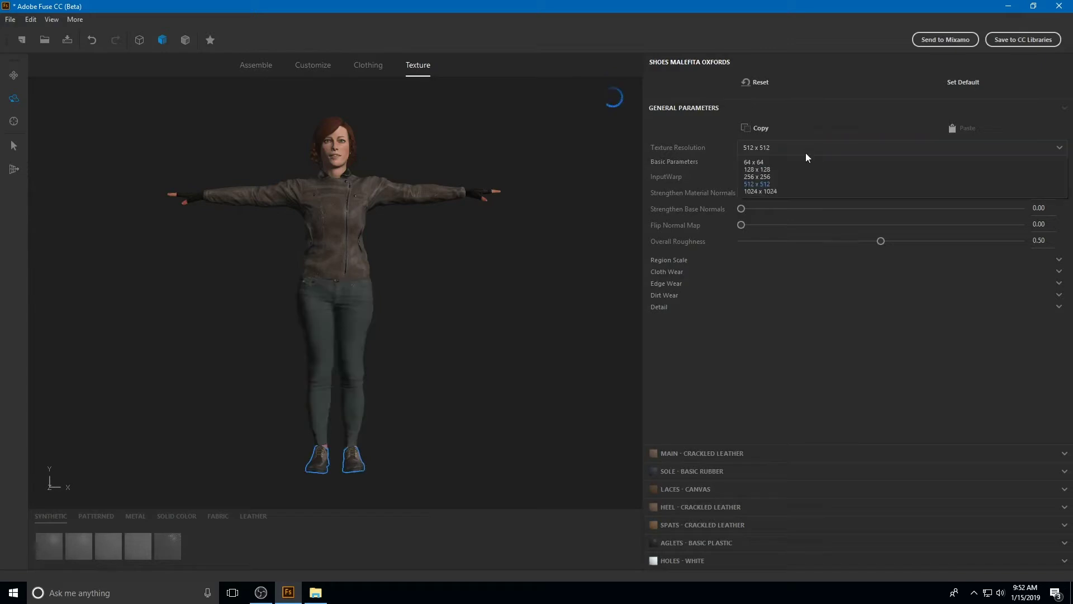
{"action": "left_click", "coordinate": [783, 191]}
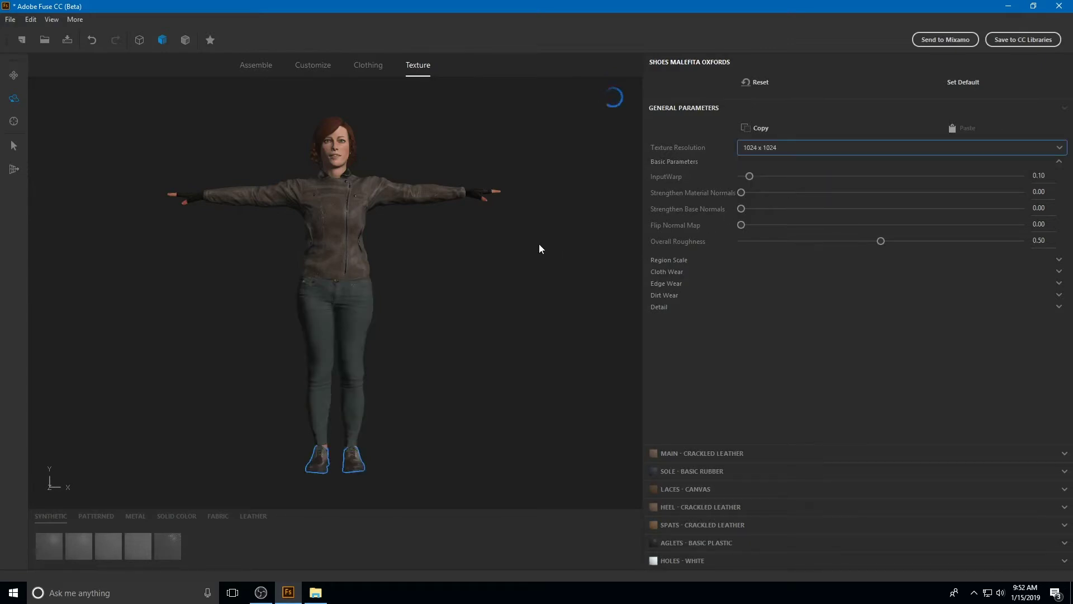
{"action": "left_click", "coordinate": [500, 276]}
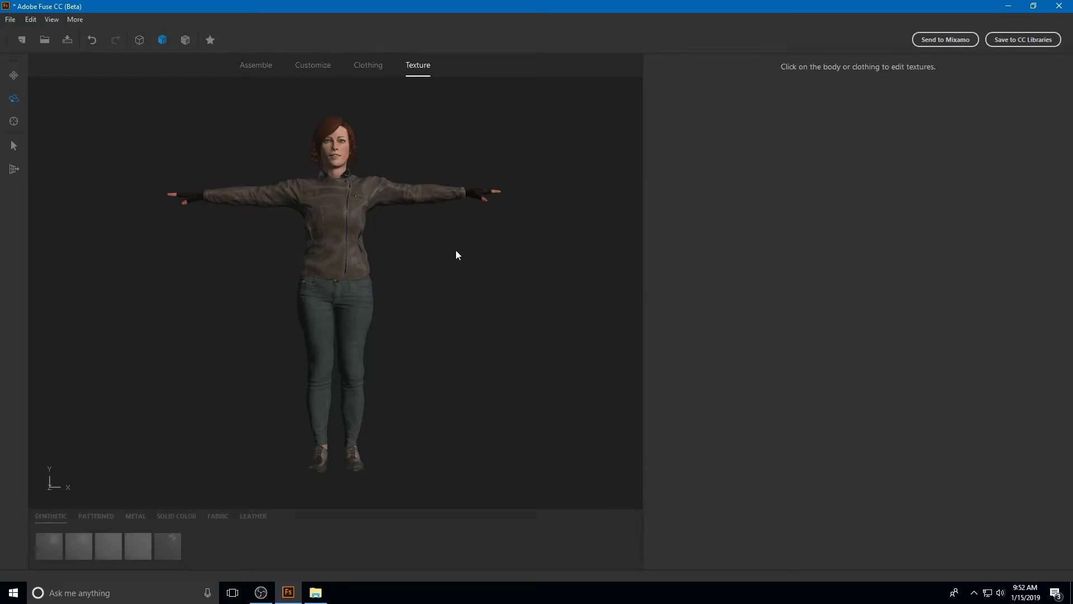
Change the Leather Color of the Oxfords' main crackled leather to a brighter red
{"action": "left_click", "coordinate": [352, 456]}
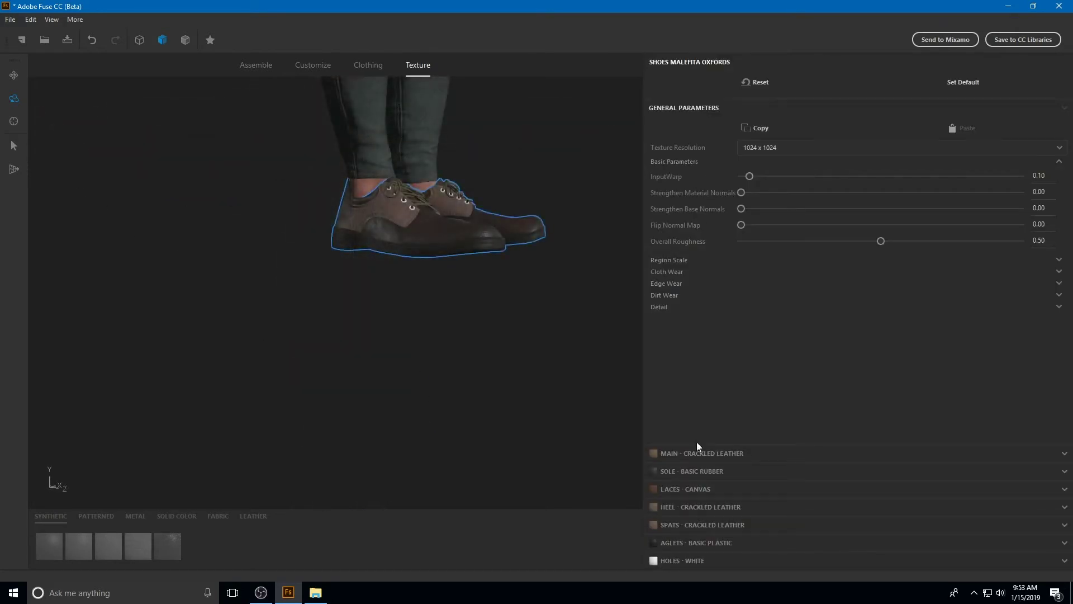
{"action": "left_click", "coordinate": [710, 453]}
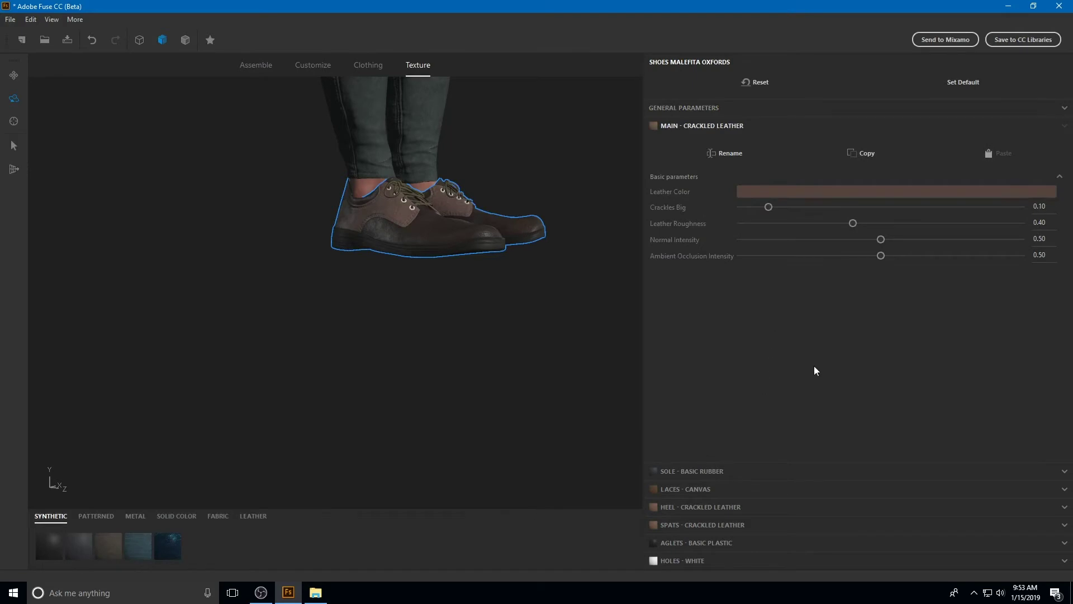
{"action": "left_click", "coordinate": [798, 191]}
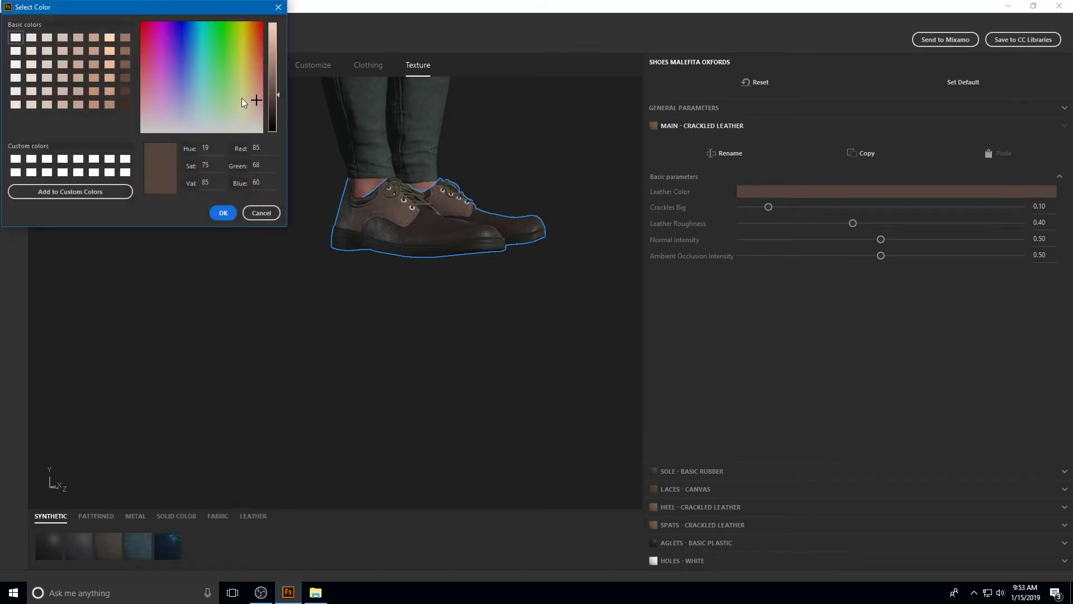
{"action": "left_click_drag", "start_coordinate": [157, 31], "coordinate": [141, 22]}
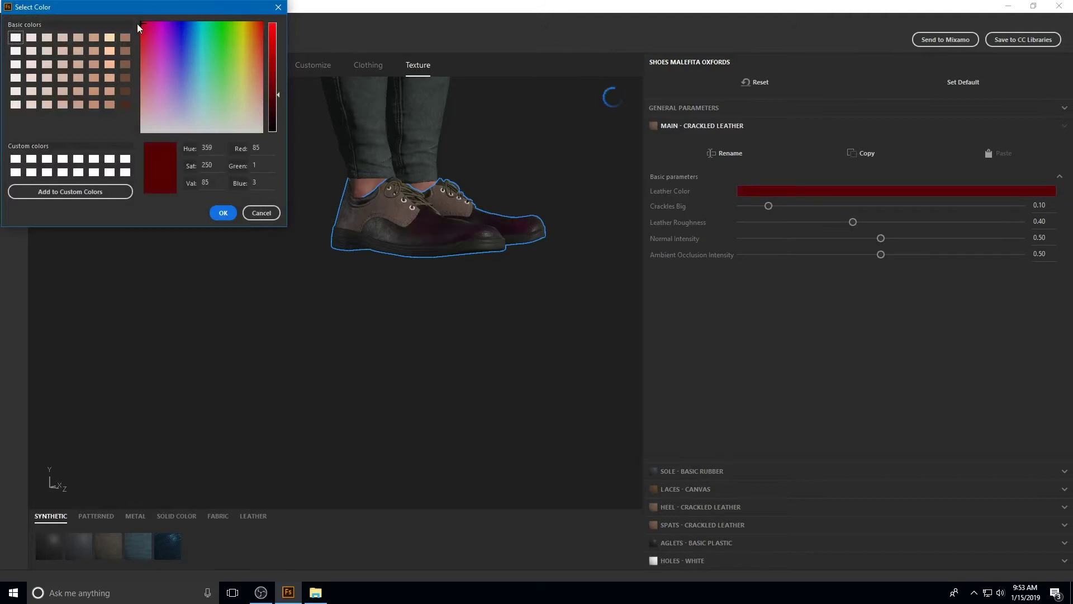
{"action": "left_click", "coordinate": [145, 26]}
{"action": "left_click_drag", "start_coordinate": [280, 92], "coordinate": [276, 57]}
{"action": "left_click_drag", "start_coordinate": [142, 31], "coordinate": [147, 24]}
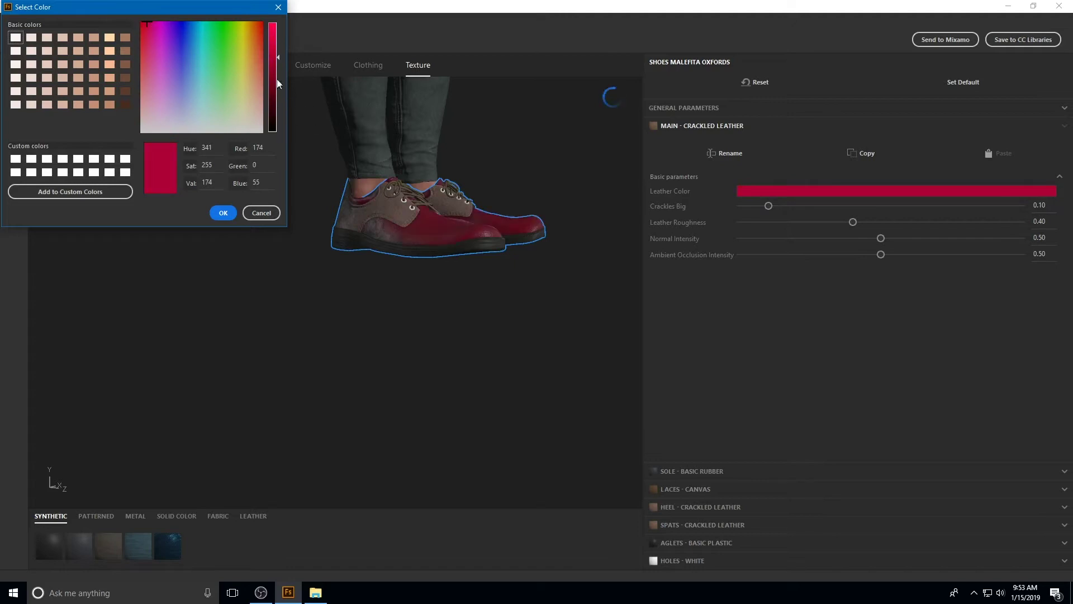
{"action": "left_click_drag", "start_coordinate": [145, 23], "coordinate": [141, 22]}
{"action": "left_click", "coordinate": [142, 22]}
{"action": "left_click", "coordinate": [223, 213]}
Change the color of the fingerless gloves' Main_Fabric denim to a strong blue, hue 239, saturation 247 and value 228
{"action": "left_click", "coordinate": [369, 300]}
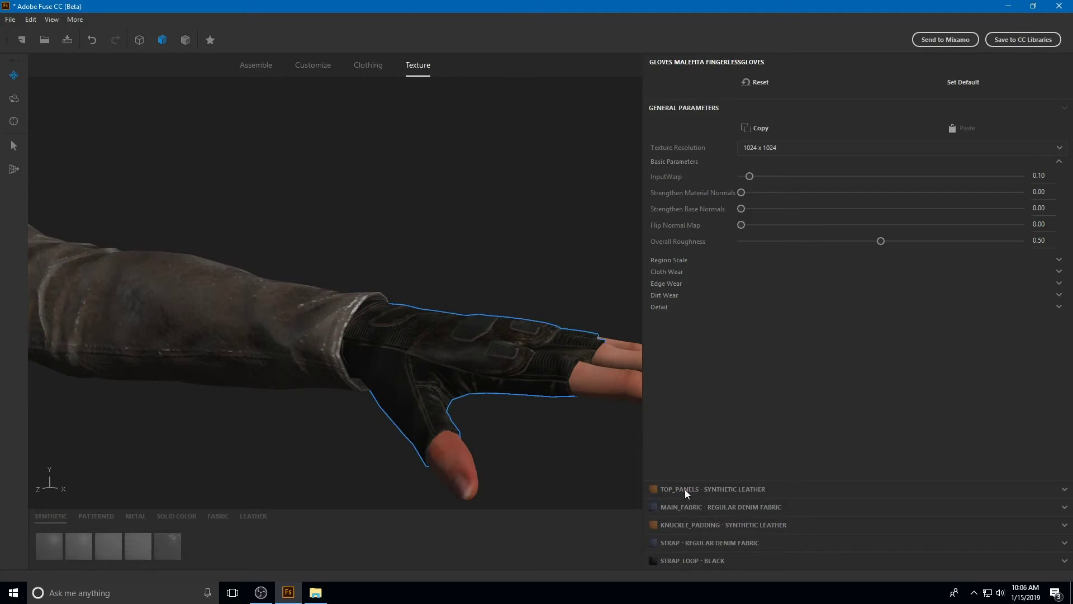
{"action": "left_click", "coordinate": [732, 506]}
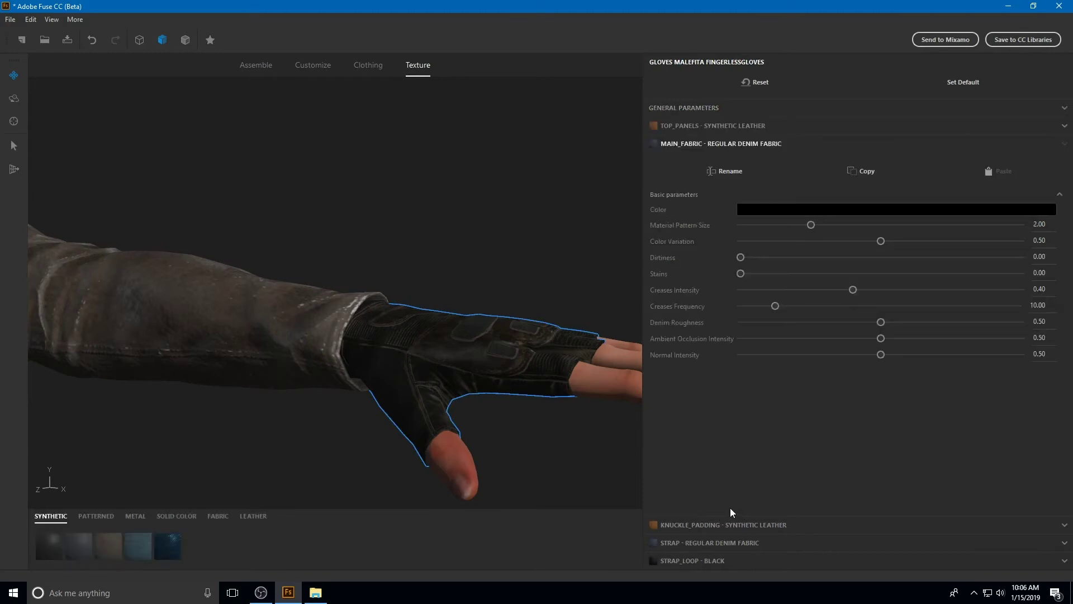
{"action": "left_click", "coordinate": [796, 209]}
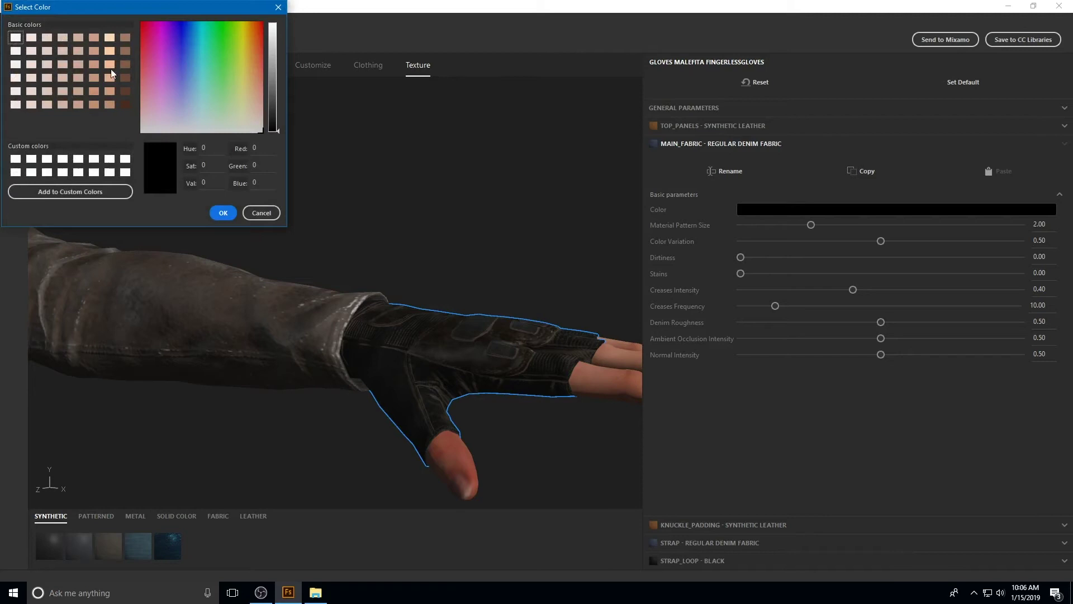
{"action": "left_click", "coordinate": [182, 24]}
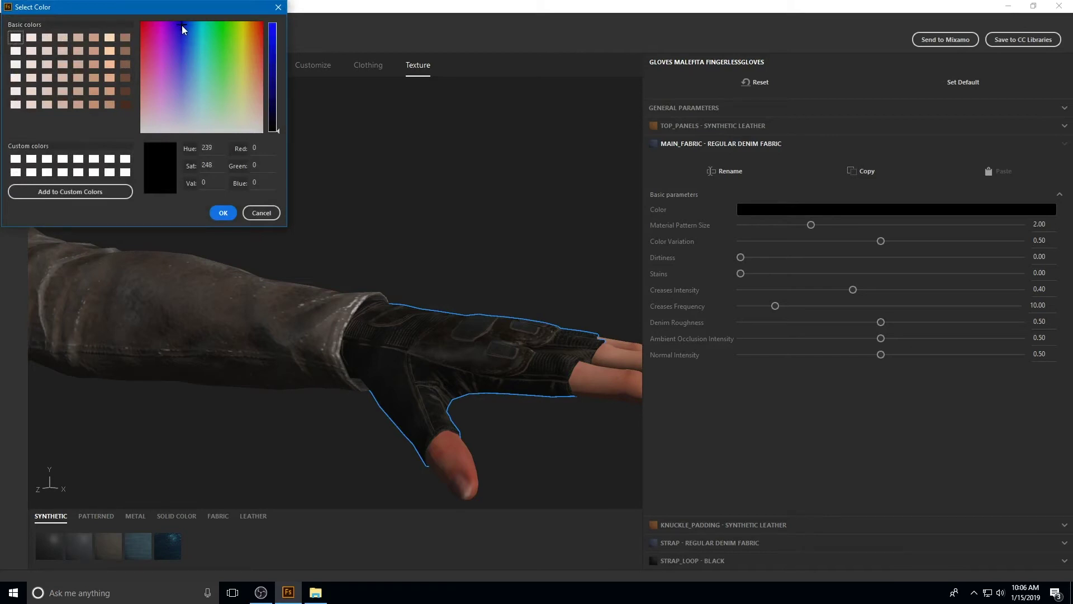
{"action": "left_click", "coordinate": [274, 26]}
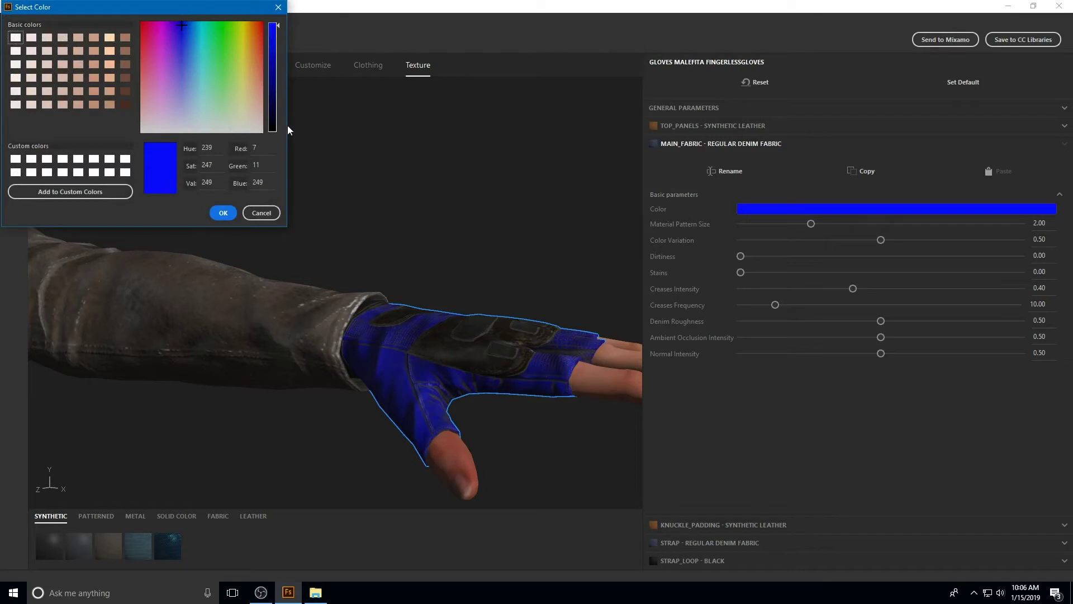
{"action": "left_click", "coordinate": [278, 35]}
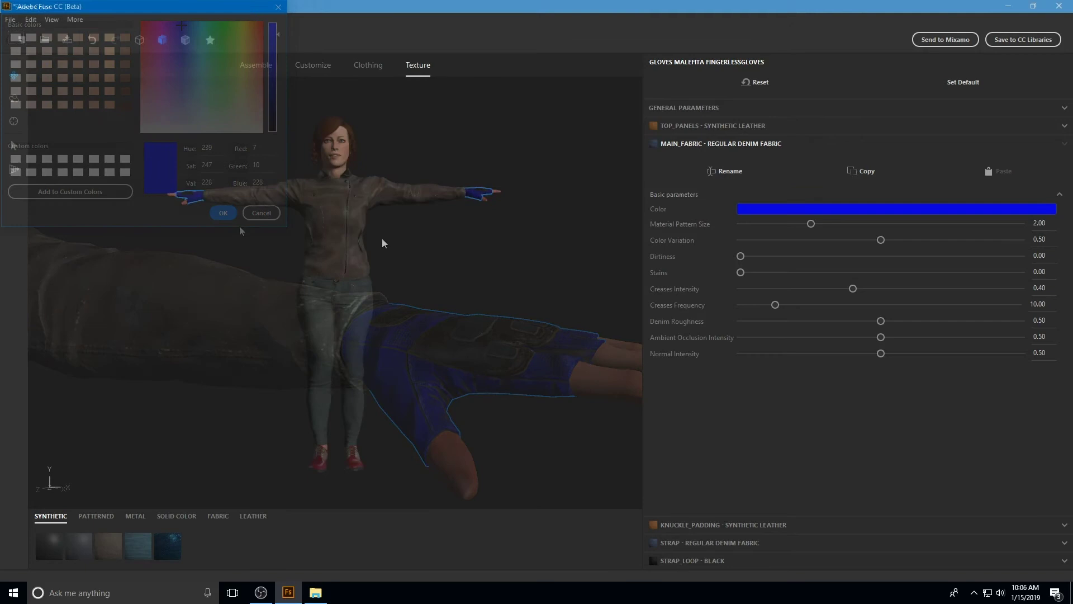
Clear the selection and save the character as Demo Lady.fuse in the Demo Parts and Pieces folder
{"action": "left_click", "coordinate": [478, 269]}
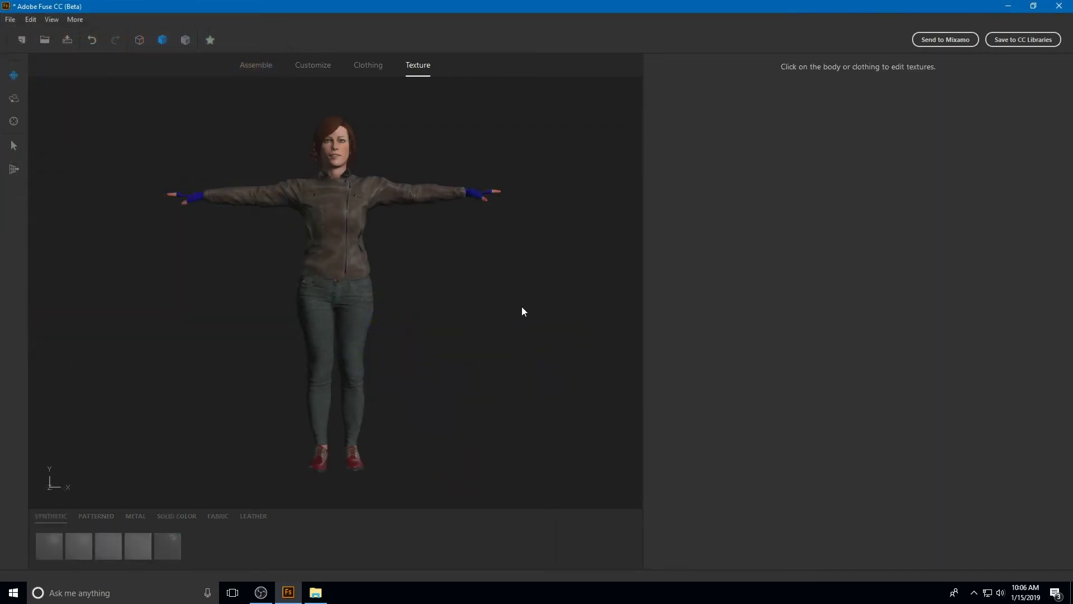
{"action": "key", "text": "ctrl+s"}
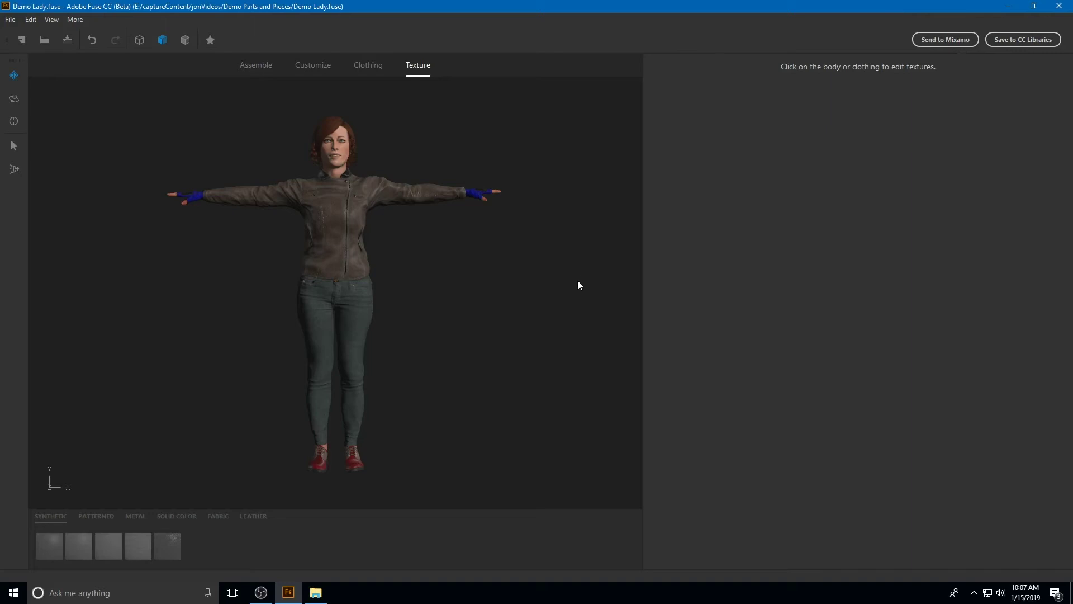
Start exporting the model as OBJ and create a folder named Demo Lady Export from Fuse in Demo Parts and Pieces
{"action": "left_click", "coordinate": [11, 19]}
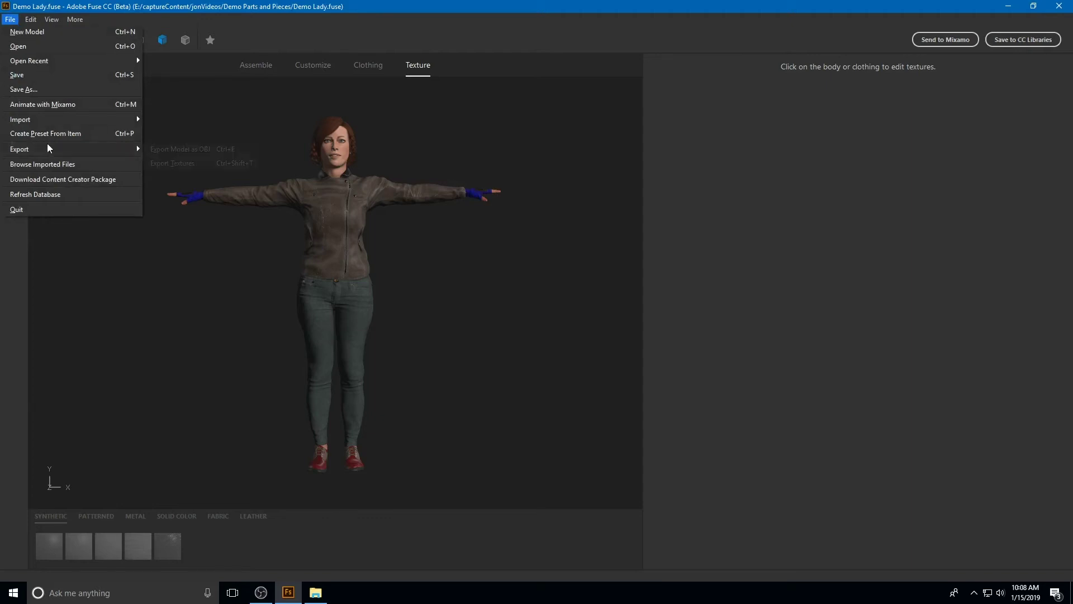
{"action": "mouse_move", "coordinate": [54, 149]}
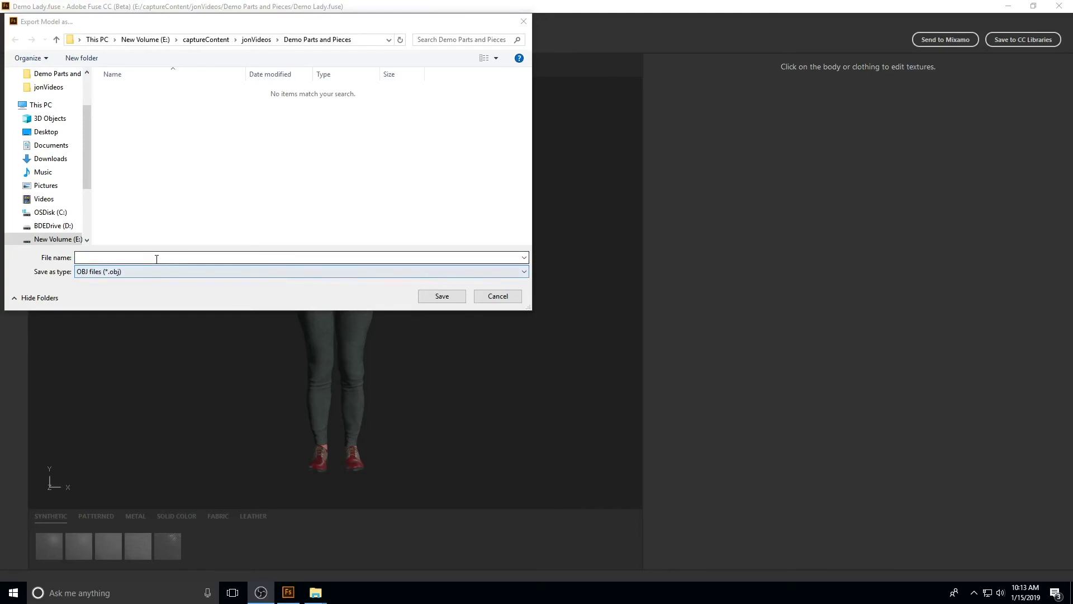
{"action": "left_click", "coordinate": [157, 259]}
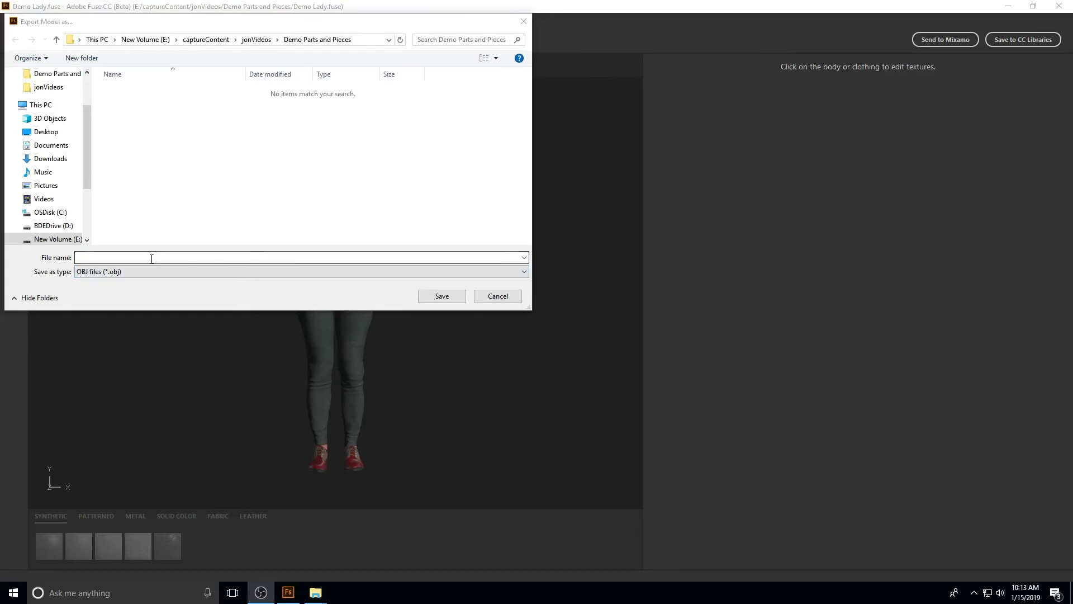
{"action": "left_click", "coordinate": [148, 124]}
{"action": "right_click", "coordinate": [148, 124]}
{"action": "mouse_move", "coordinate": [183, 240]}
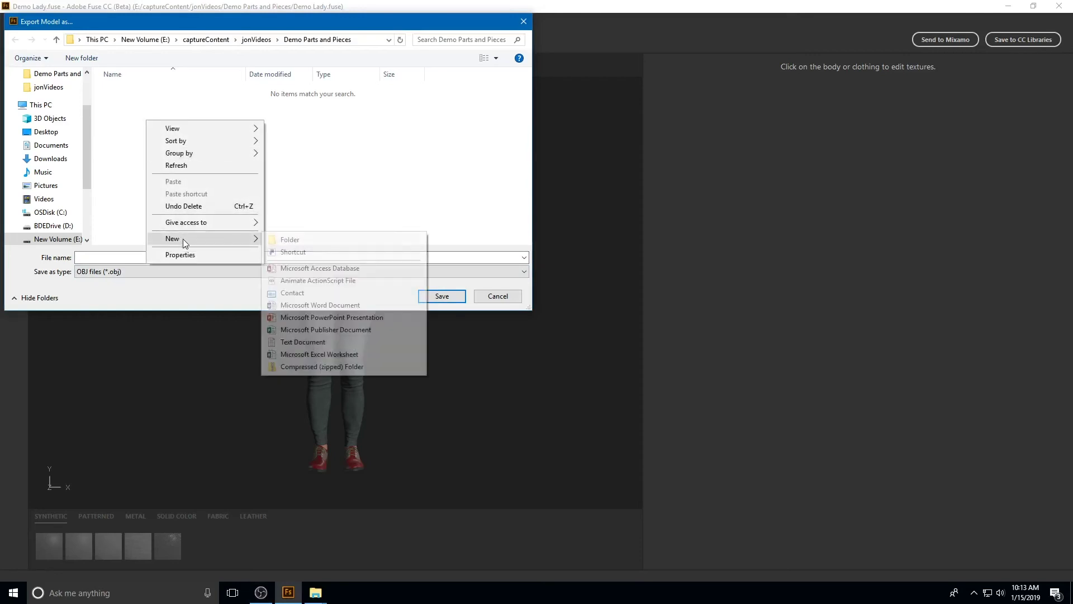
{"action": "left_click", "coordinate": [313, 235]}
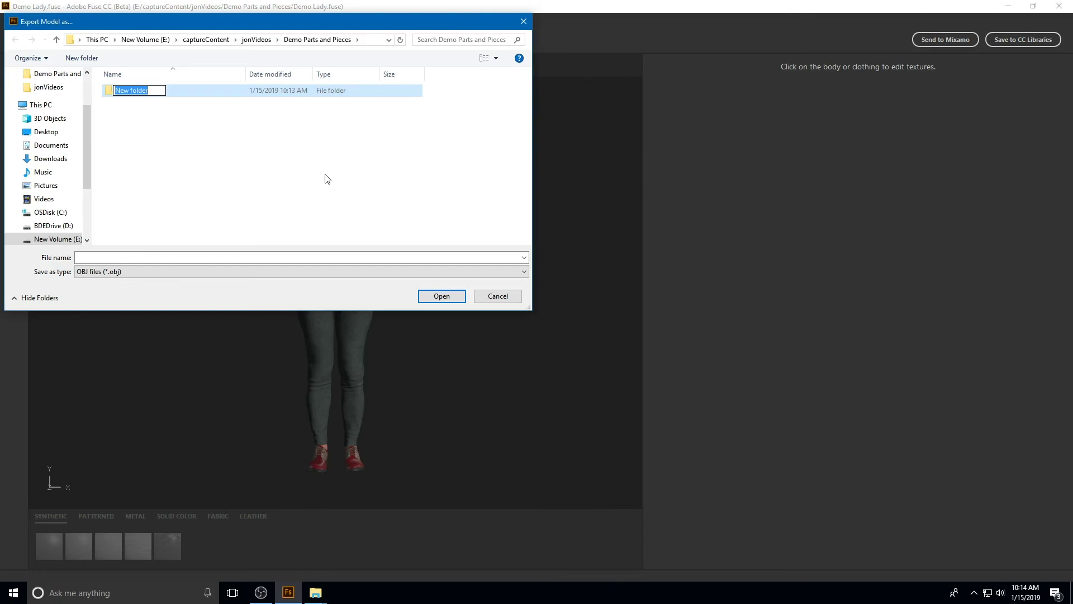
{"action": "key", "text": "BackSpace"}
{"action": "type", "text": "Demo Lady Export from Fuse"}
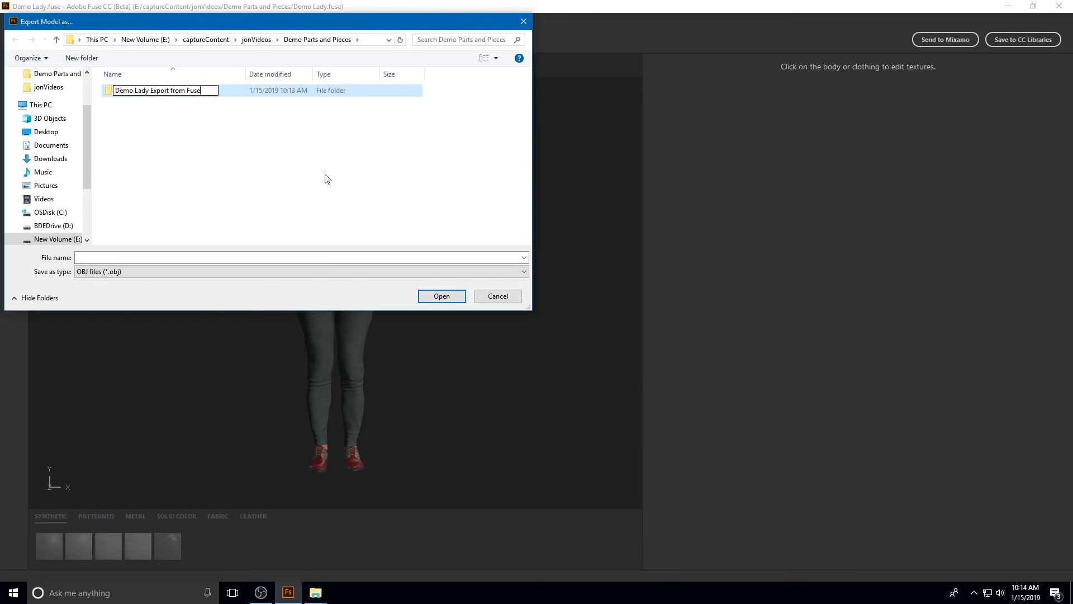
{"action": "left_click", "coordinate": [249, 254]}
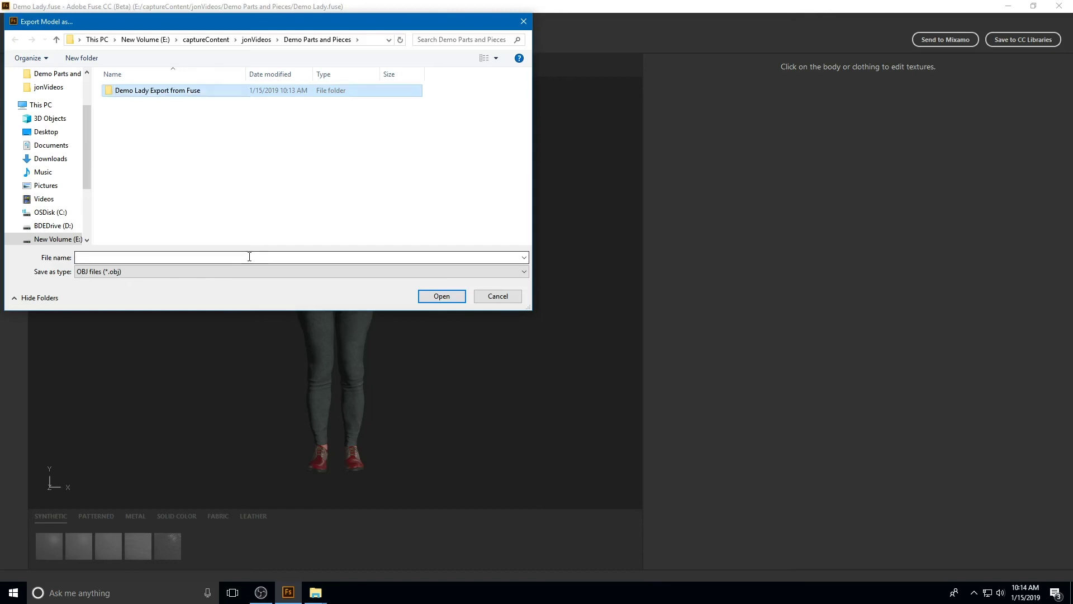
Export the OBJ model into the Demo Lady Export from Fuse folder under the file name Demo Lady
{"action": "double_click", "coordinate": [184, 91]}
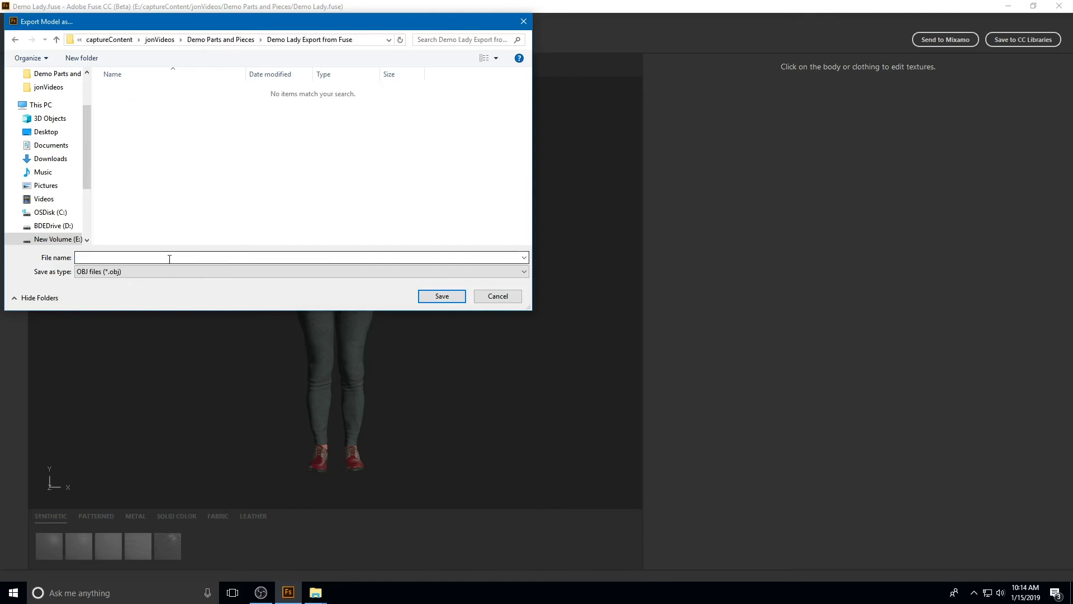
{"action": "type", "text": "De"}
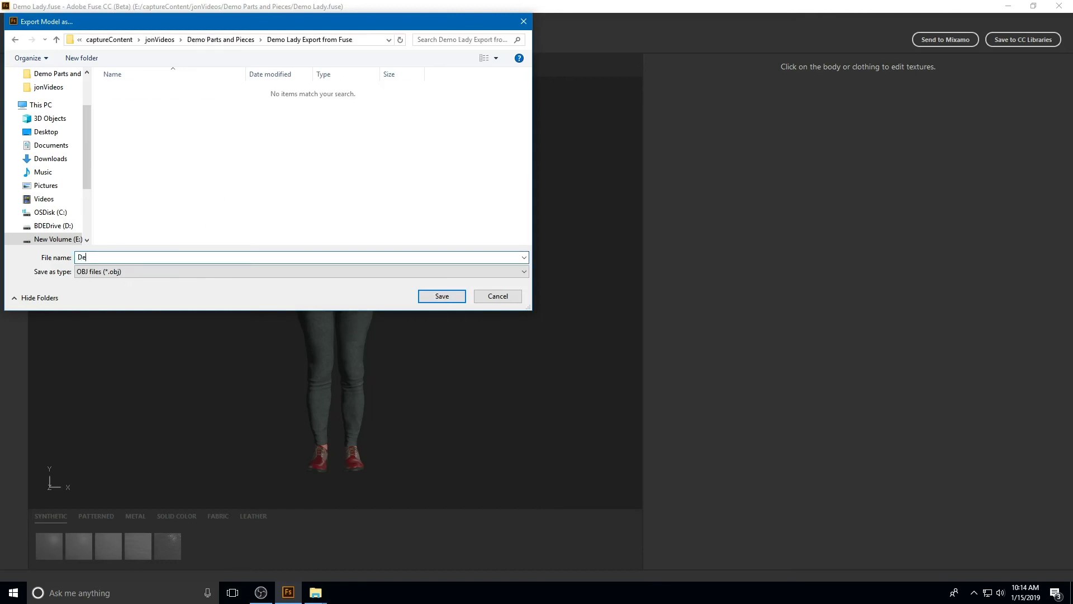
{"action": "type", "text": "mo Day"}
{"action": "key", "text": "BackSpace"}
{"action": "key", "text": "BackSpace"}
{"action": "type", "text": "Lady"}
{"action": "left_click", "coordinate": [442, 296]}
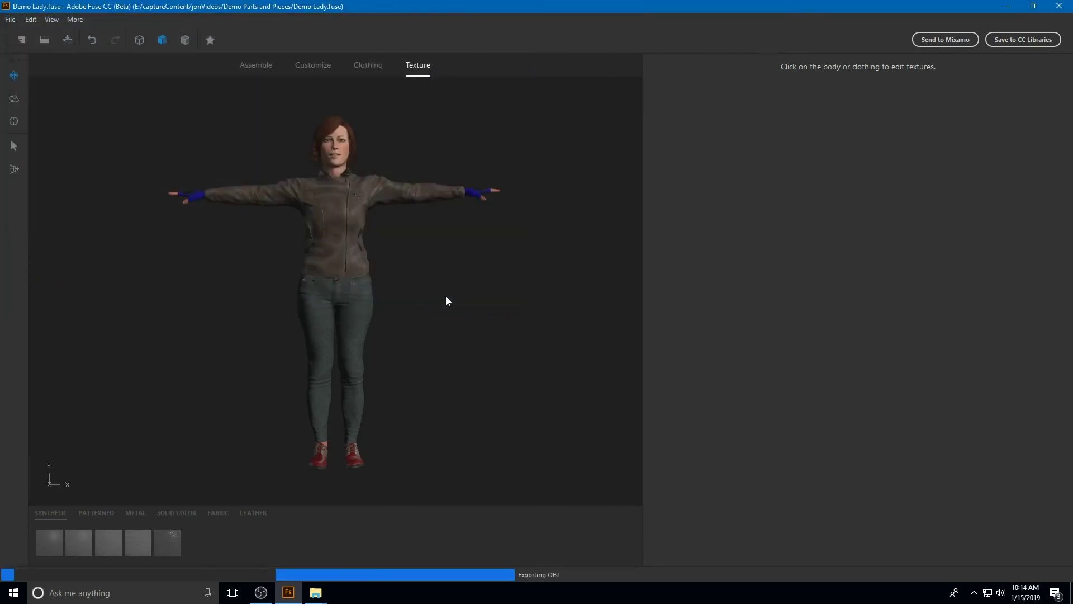
{"action": "key", "text": "Return"}
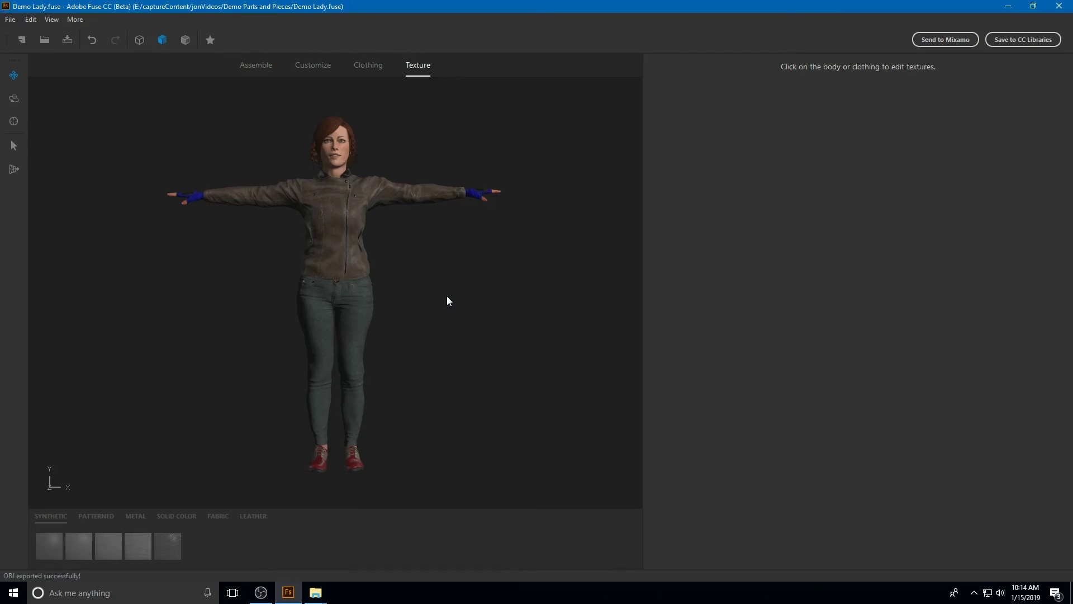
Switch to File Explorer and examine the model and texture files in the exported Demo Lady folder, widening the window
{"action": "left_click", "coordinate": [1010, 7]}
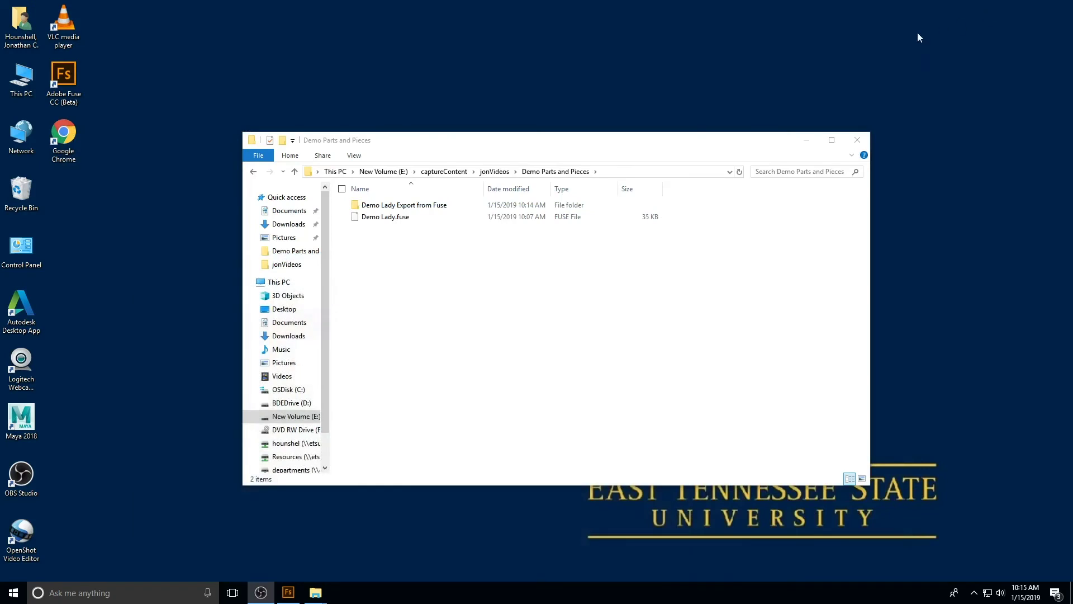
{"action": "double_click", "coordinate": [432, 206]}
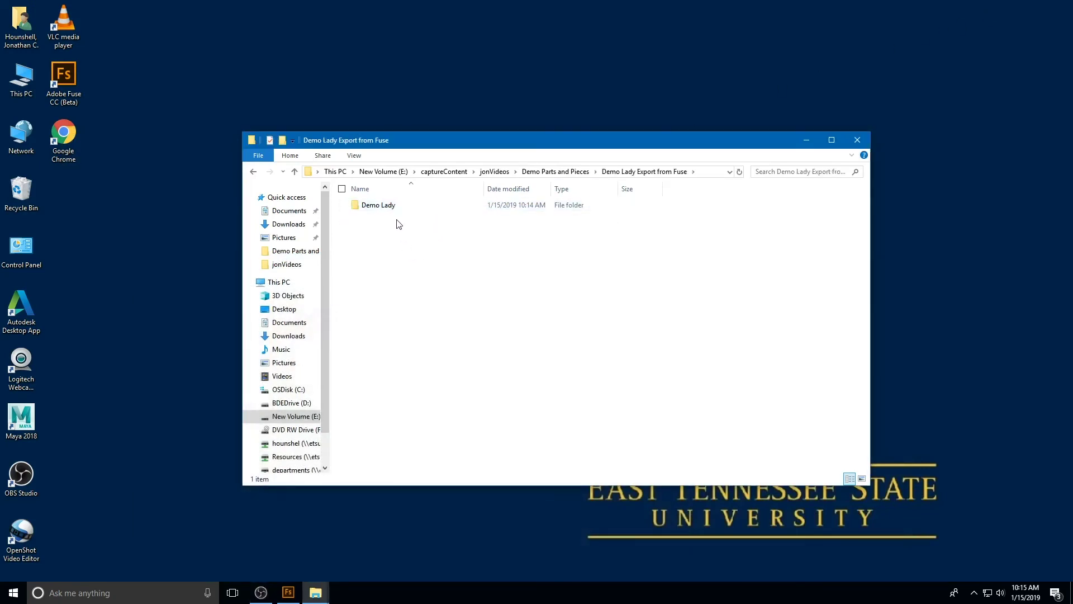
{"action": "double_click", "coordinate": [394, 206]}
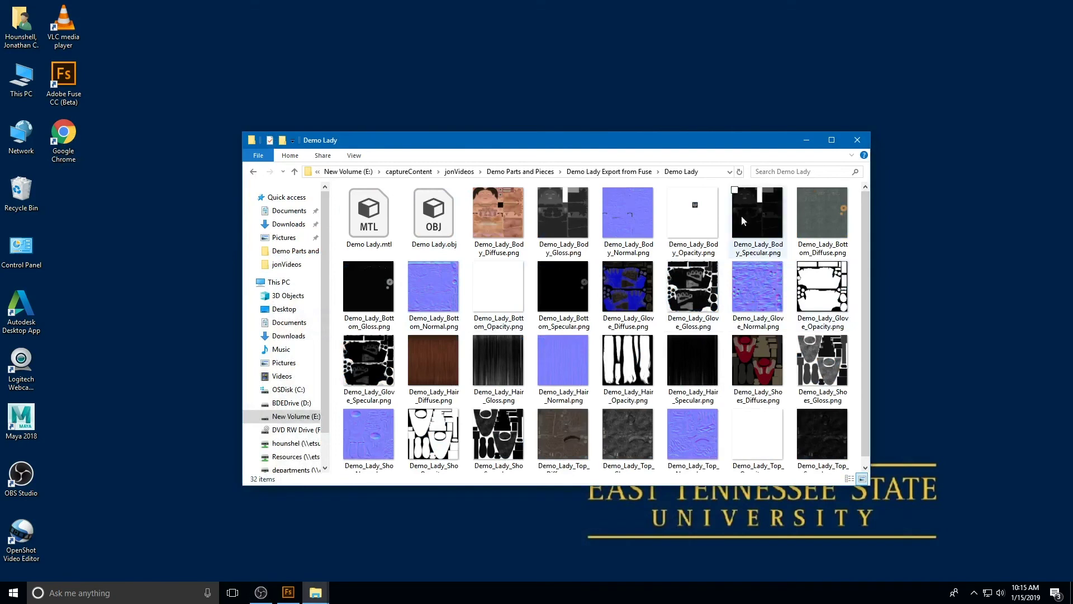
{"action": "left_click_drag", "start_coordinate": [726, 140], "coordinate": [661, 50]}
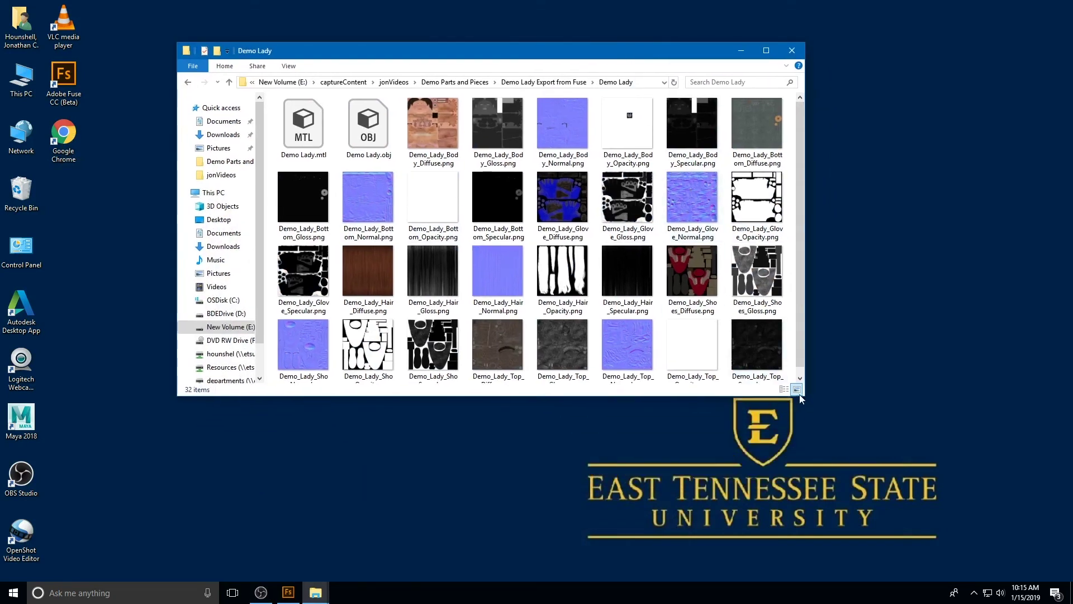
{"action": "left_click_drag", "start_coordinate": [800, 397], "coordinate": [906, 398]}
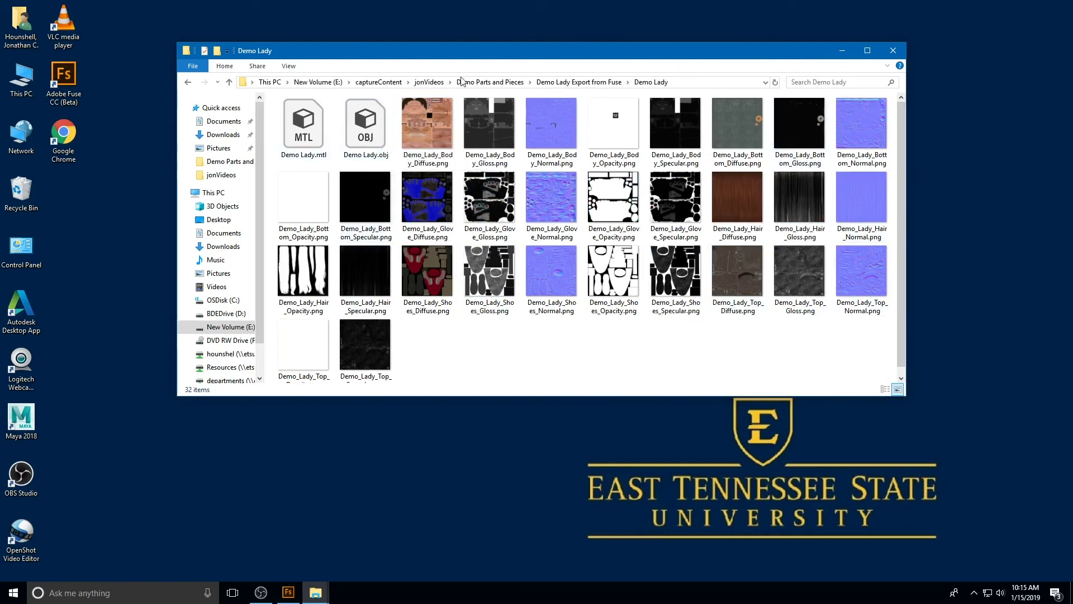
Compress the exported Demo Lady folder with 7-Zip into Demo Lady.zip, using the zip archive format, and deselect the folder
{"action": "left_click", "coordinate": [189, 83]}
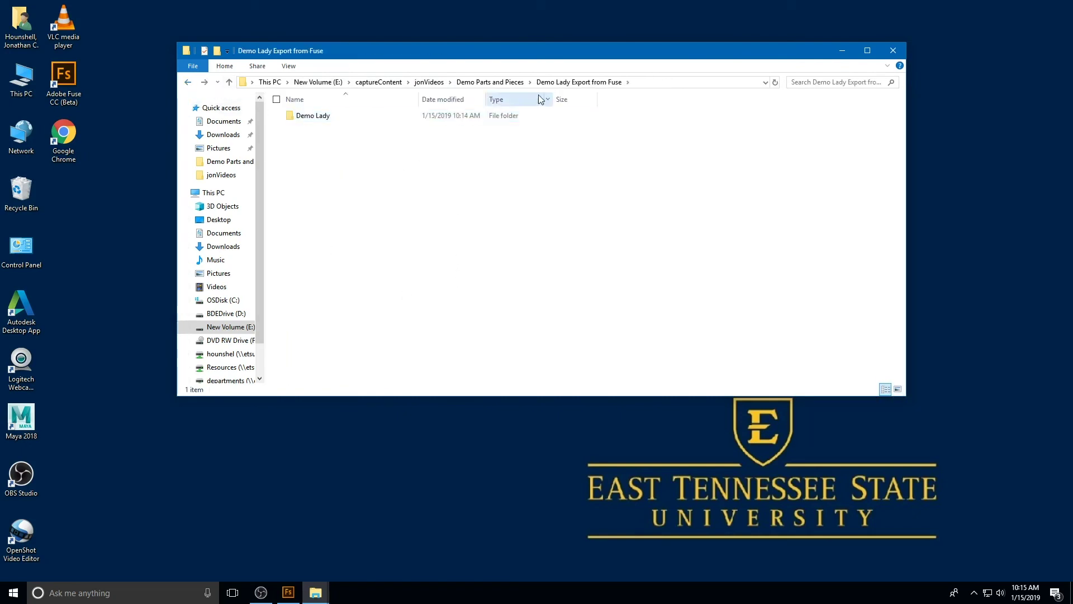
{"action": "left_click", "coordinate": [296, 118]}
{"action": "right_click", "coordinate": [292, 120]}
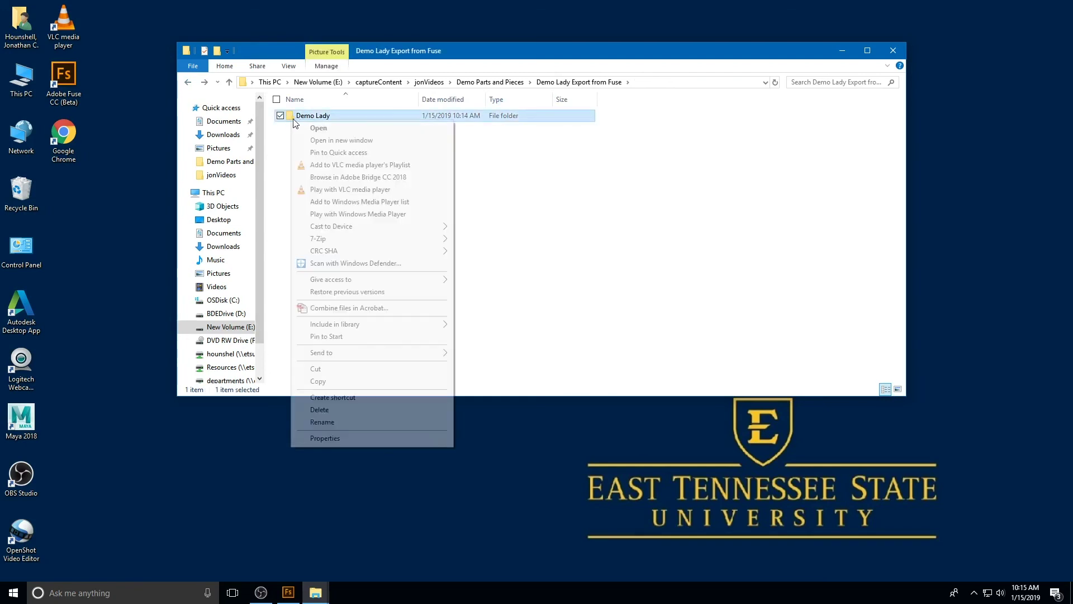
{"action": "mouse_move", "coordinate": [332, 240]}
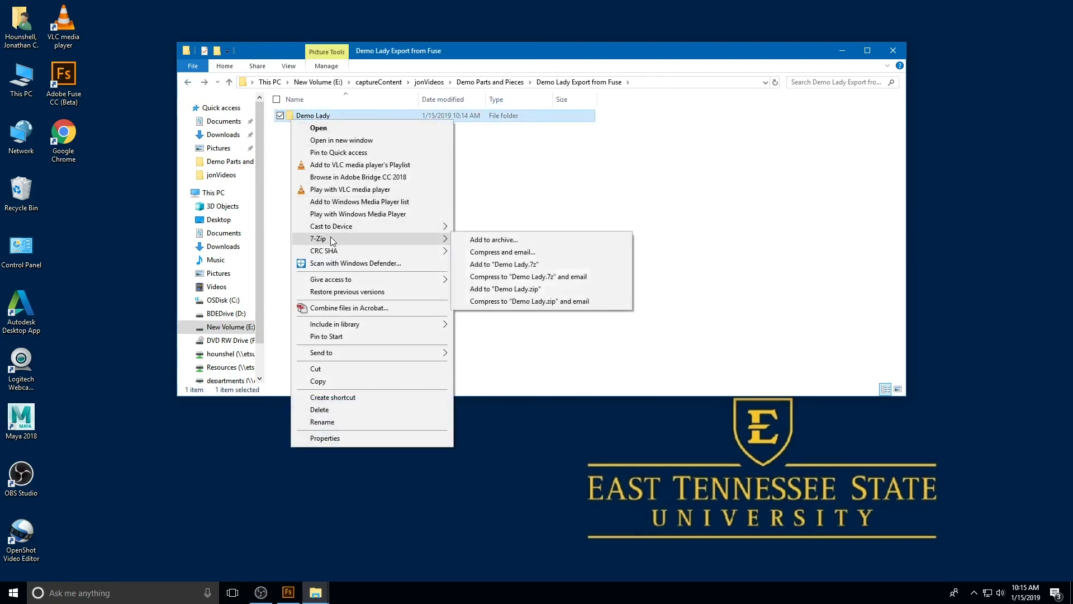
{"action": "left_click", "coordinate": [503, 240]}
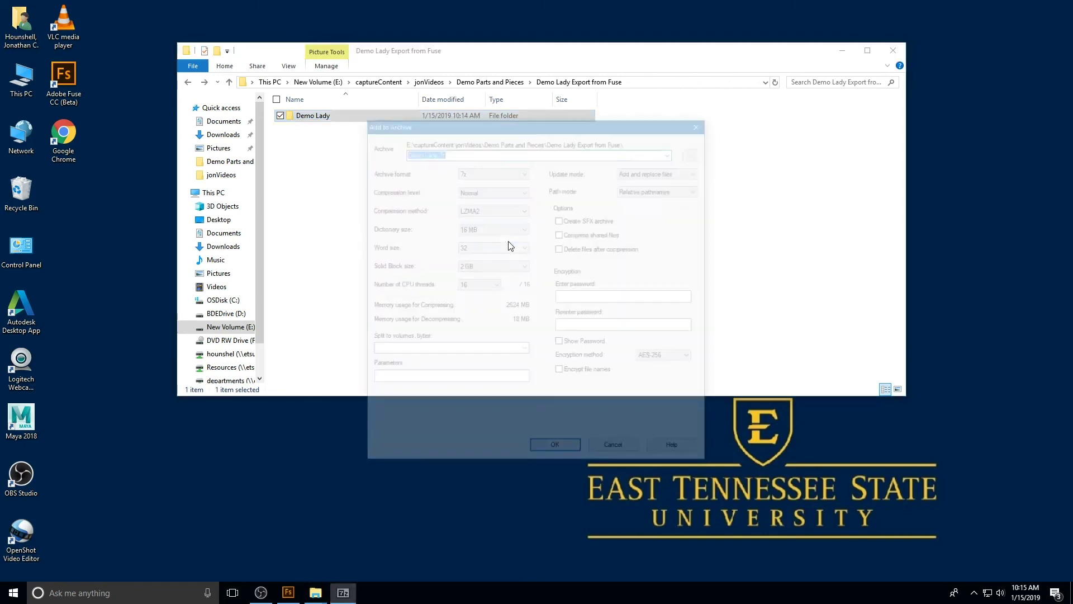
{"action": "left_click", "coordinate": [476, 171]}
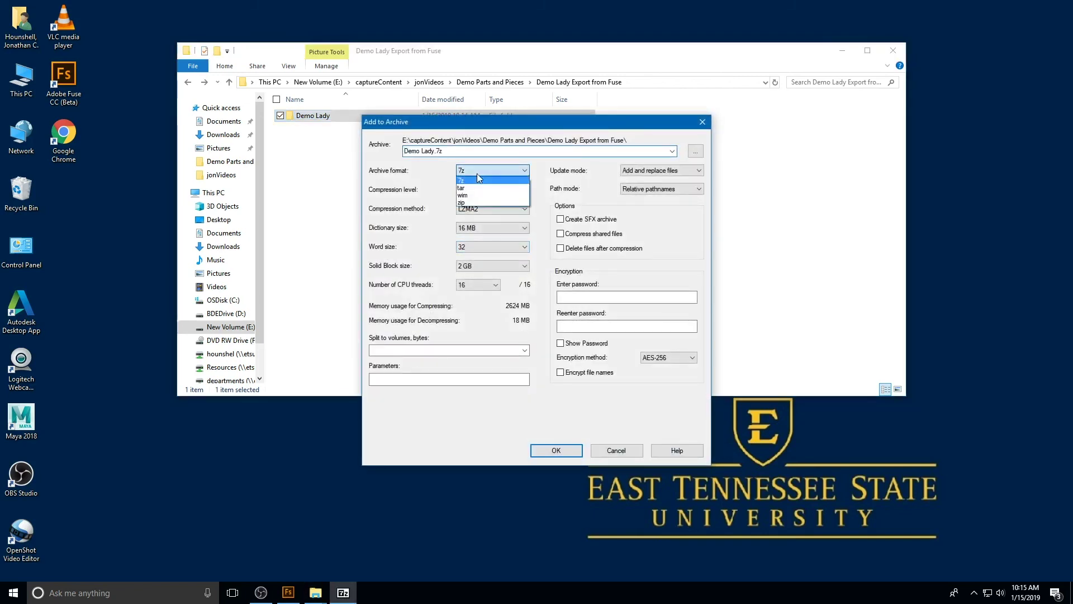
{"action": "left_click", "coordinate": [481, 202]}
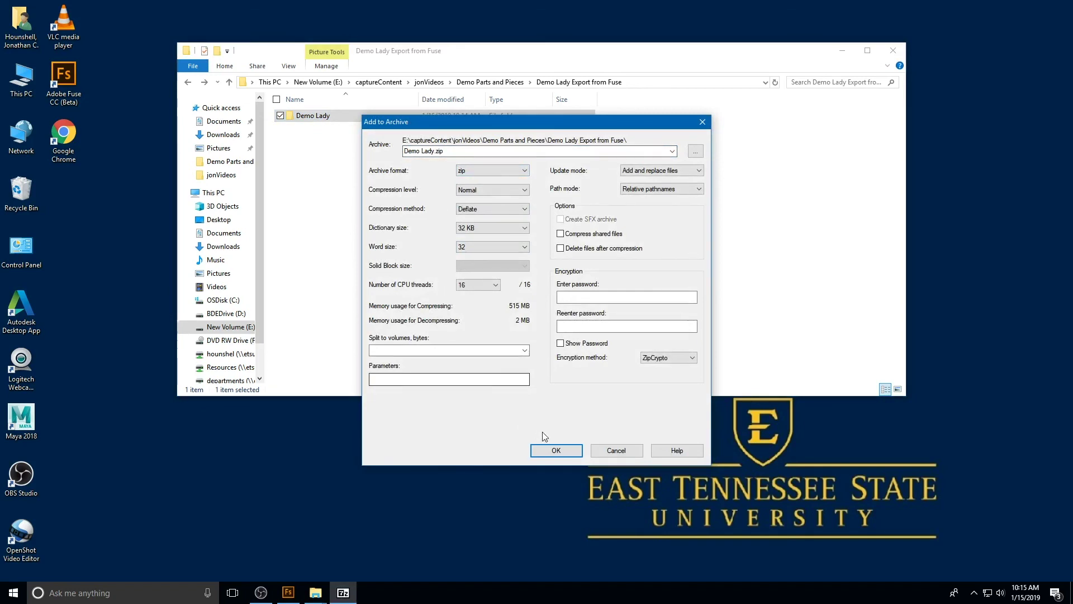
{"action": "left_click", "coordinate": [548, 450]}
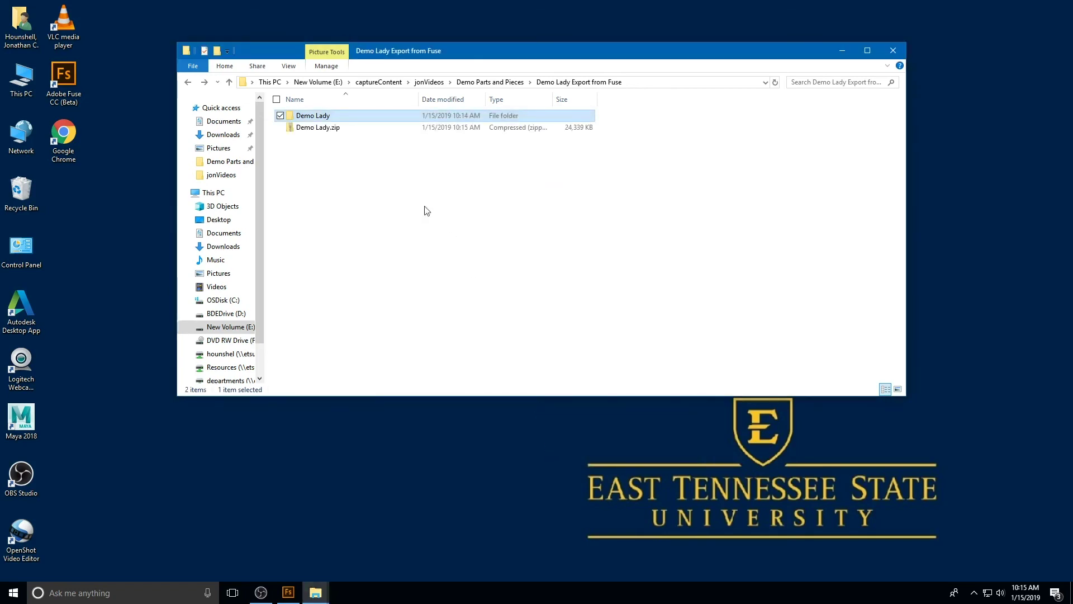
{"action": "left_click", "coordinate": [384, 201]}
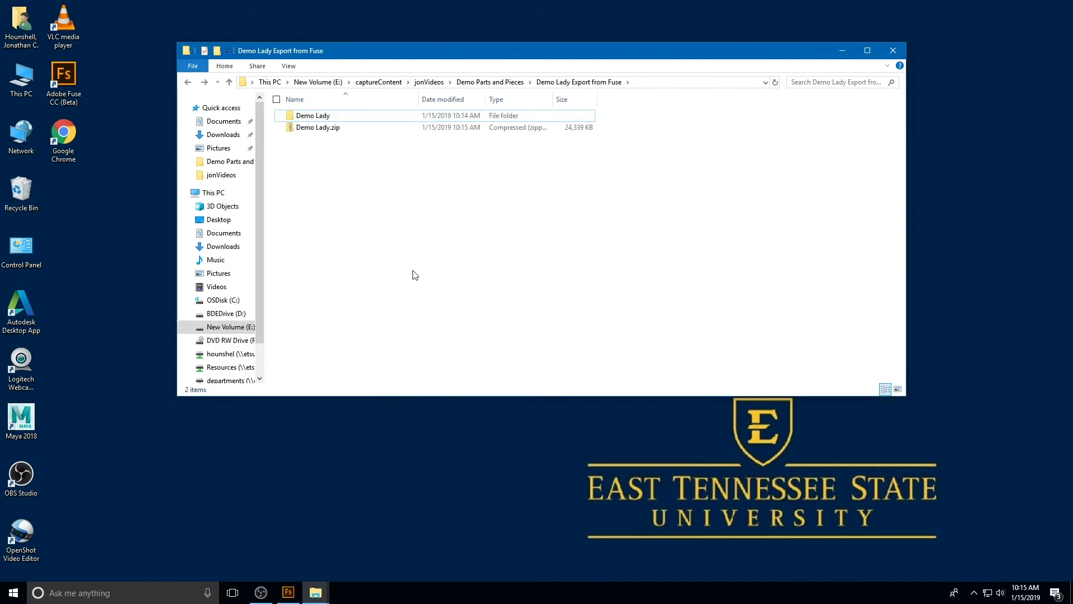